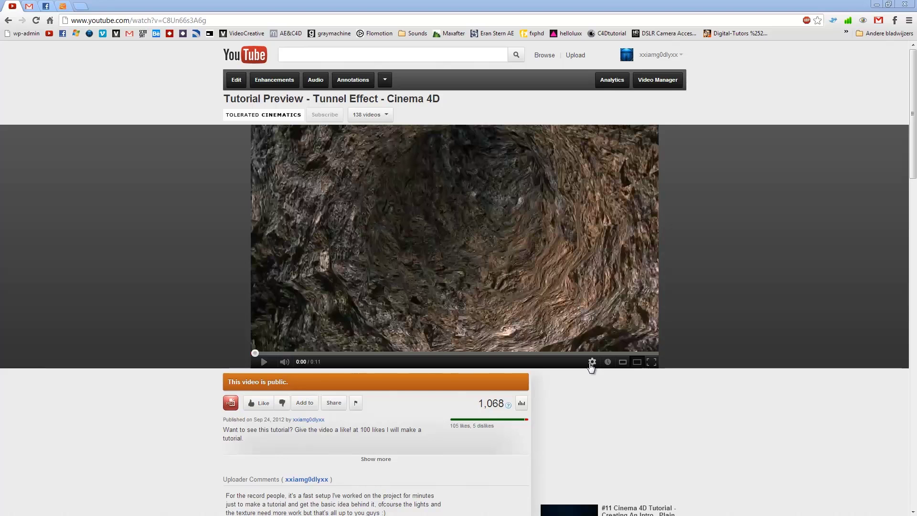
# Play the Tunnel Effect preview video in HD quality to view the target look
pyautogui.click(592, 306)
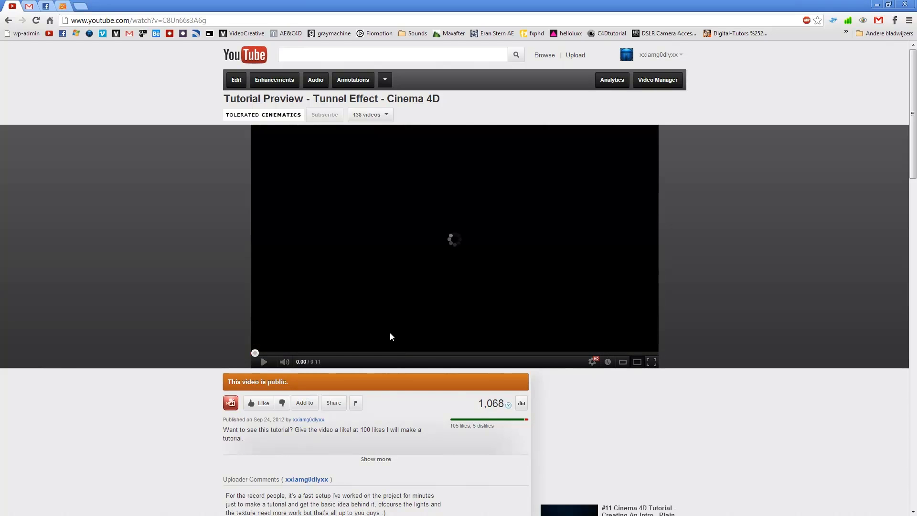
pyautogui.click(387, 327)
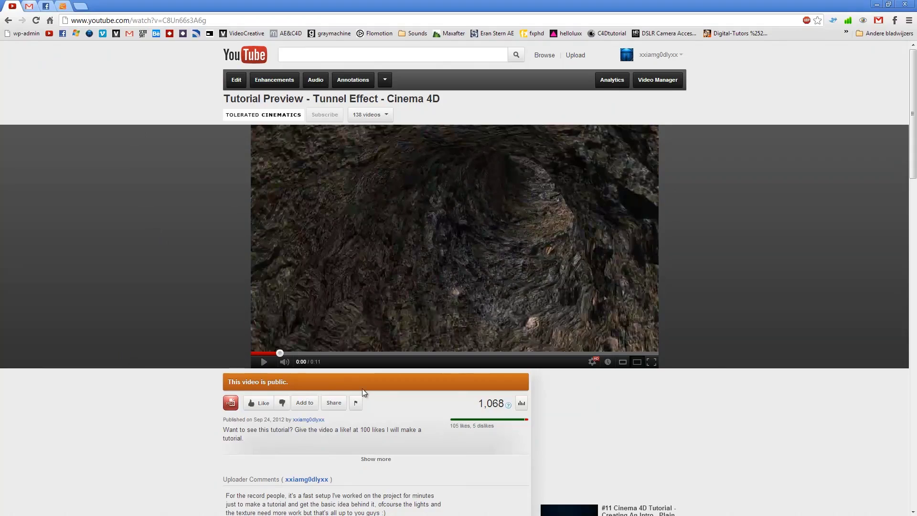
pyautogui.click(348, 291)
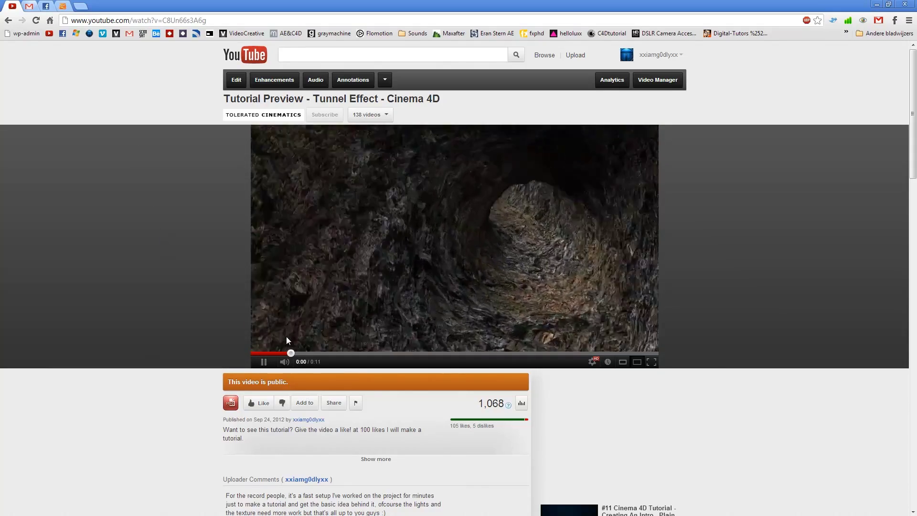
pyautogui.click(389, 285)
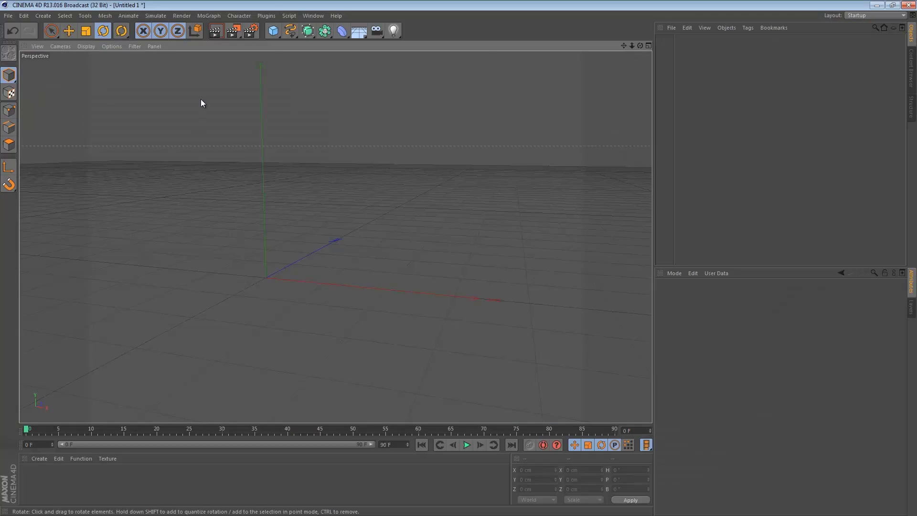
# Add a cylinder, lay it flat with a pitch of -90° and lengthen it to about 798 cm
pyautogui.click(273, 31)
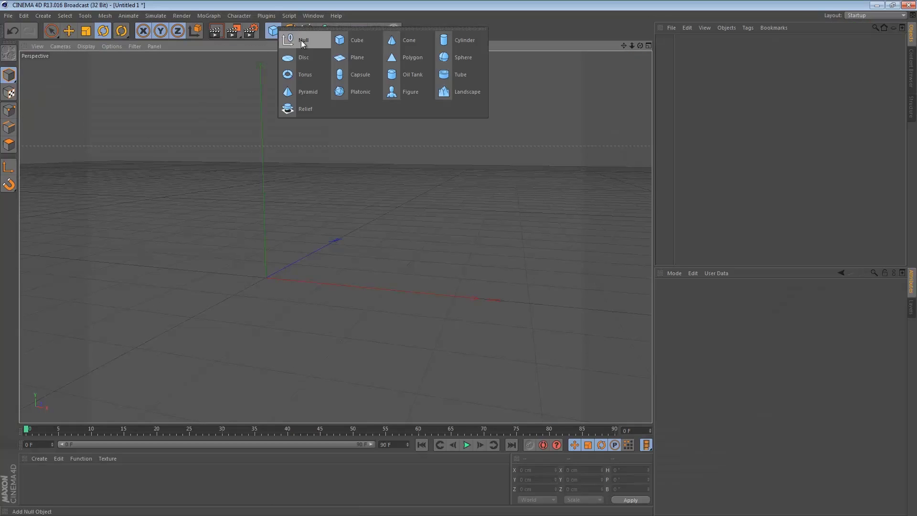
pyautogui.click(447, 41)
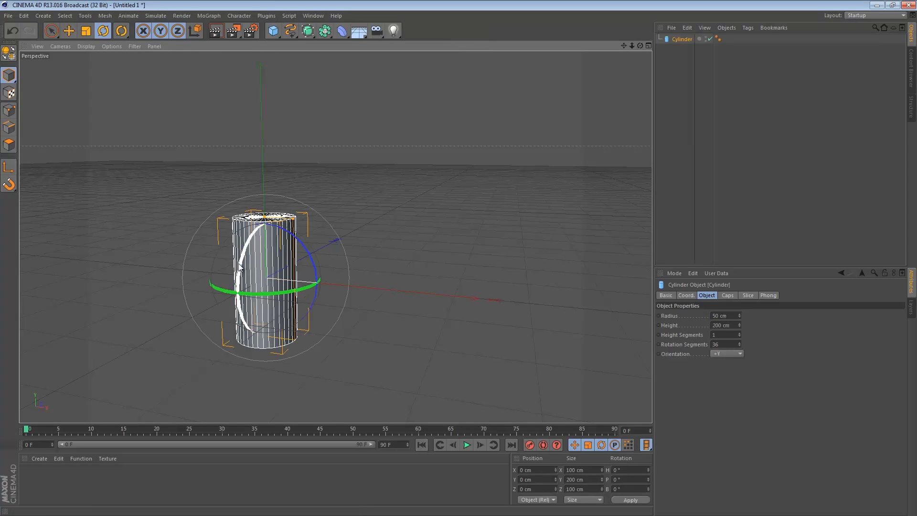
pyautogui.moveTo(240, 263); pyautogui.dragTo(282, 210)
pyautogui.moveTo(292, 263); pyautogui.dragTo(268, 266)
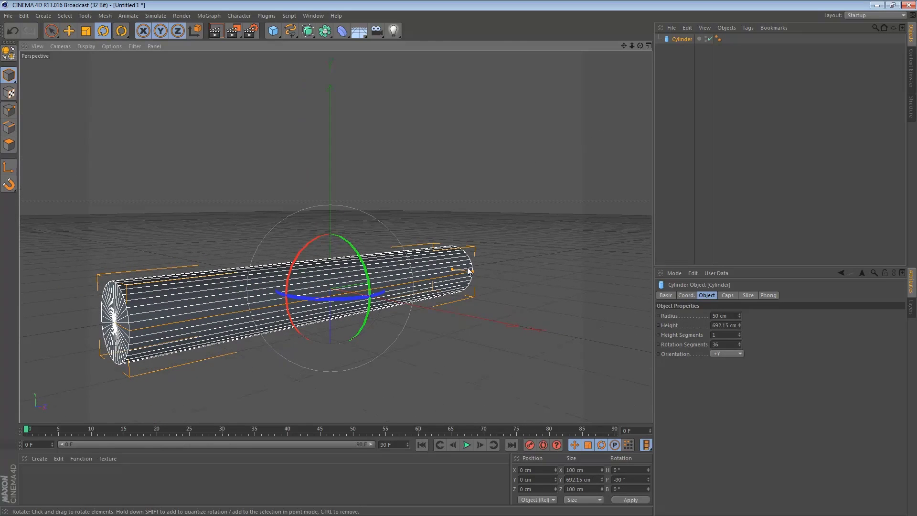
pyautogui.moveTo(454, 266); pyautogui.dragTo(471, 267)
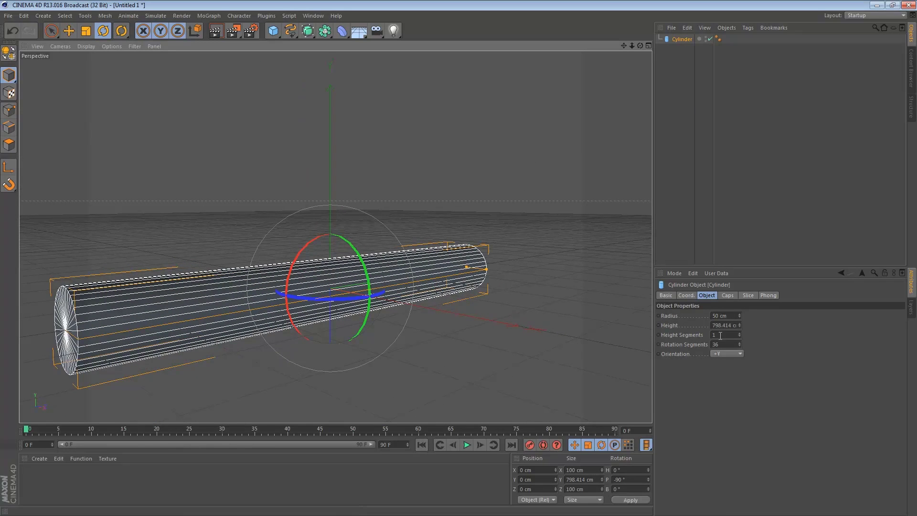
# Give the cylinder 56 height segments and make it an editable polygon object
pyautogui.moveTo(741, 334); pyautogui.dragTo(742, 334)
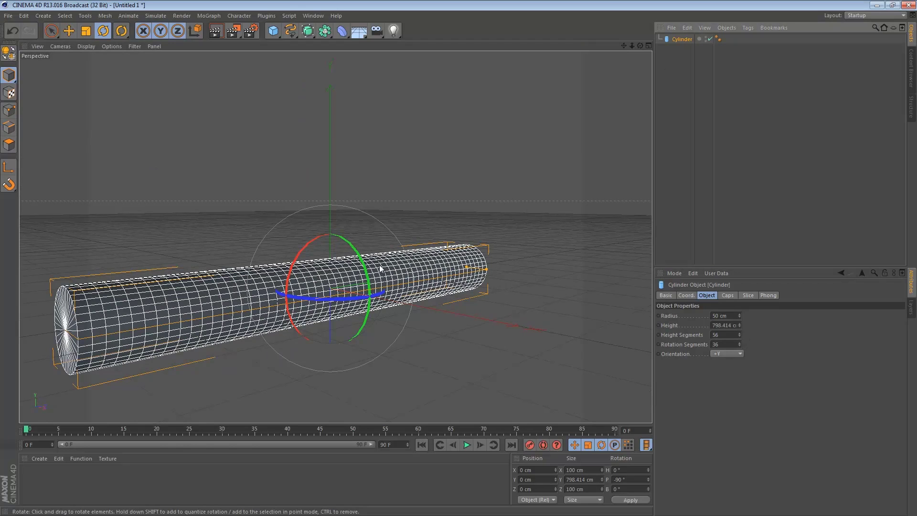
pyautogui.press('c')
pyautogui.keyDown('alt'); pyautogui.moveTo(147, 323); pyautogui.dragTo(252, 290); pyautogui.keyUp('alt')
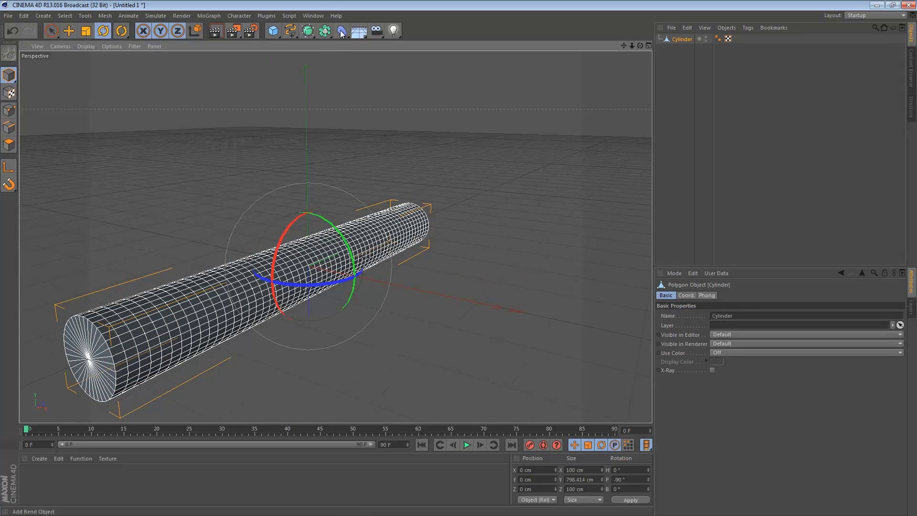
# Add a Bend deformer as a child of the cylinder and rotate it to 0° pitch, in line with the cylinder
pyautogui.moveTo(342, 30); pyautogui.dragTo(380, 40)
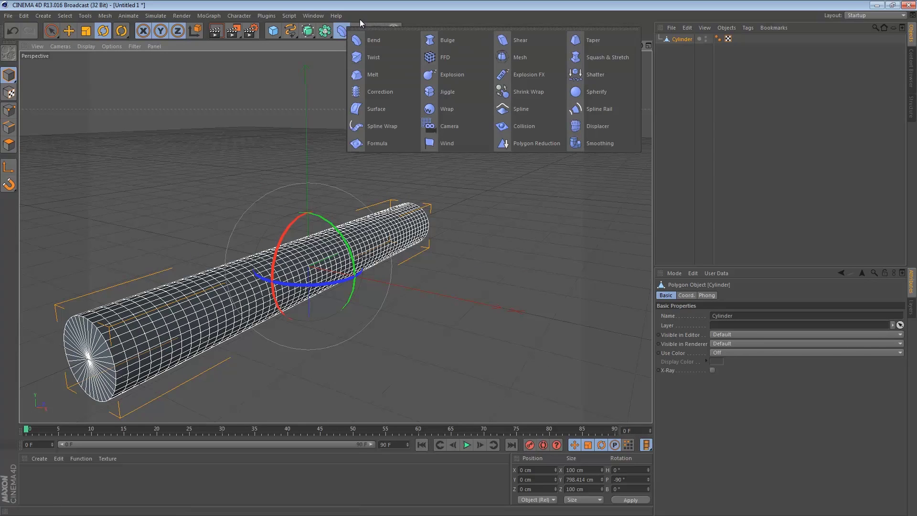
pyautogui.click(366, 43)
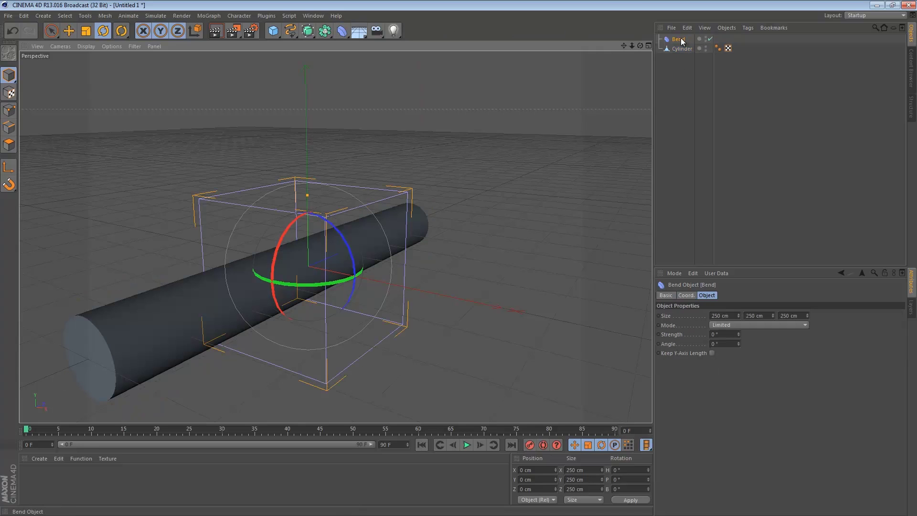
pyautogui.moveTo(677, 42); pyautogui.dragTo(678, 50)
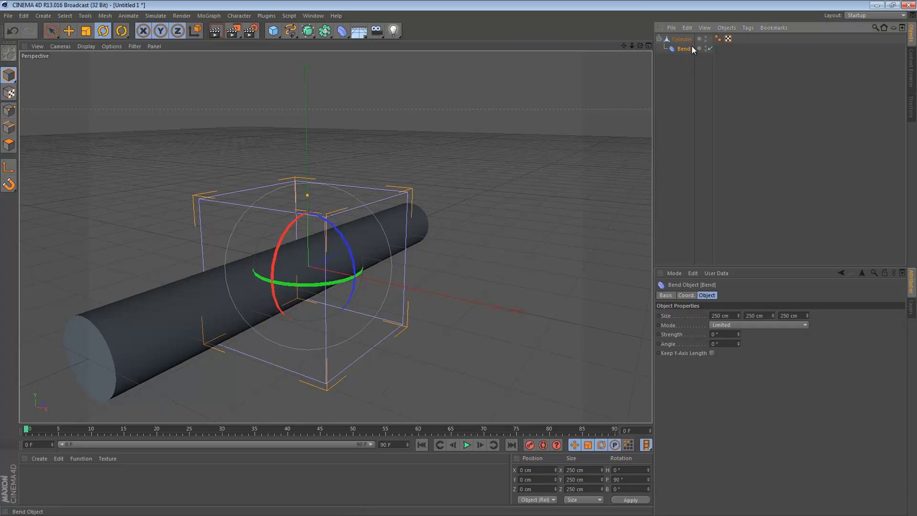
pyautogui.moveTo(282, 233); pyautogui.dragTo(330, 225)
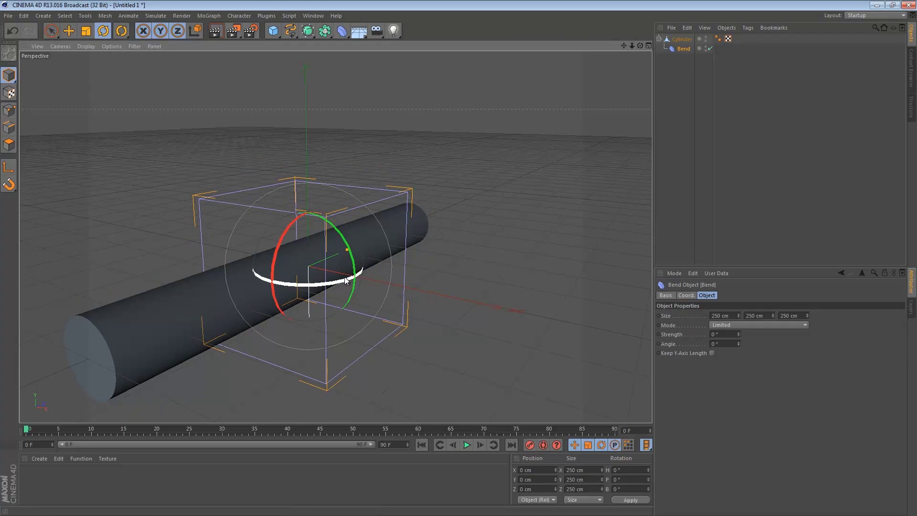
pyautogui.hotkey('ctrl', 'z')
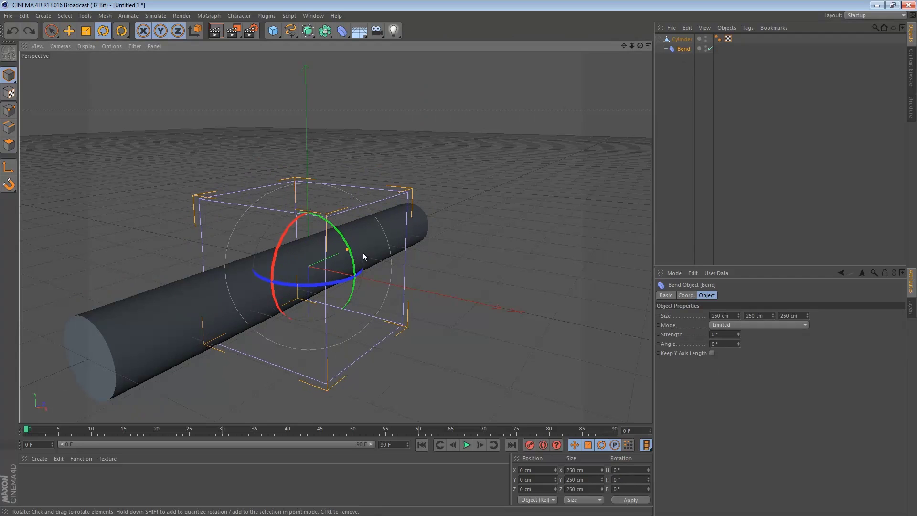
# Set the Bend deformer's strength to 62° and its first two size values to 435 cm and 567 cm
pyautogui.moveTo(738, 334); pyautogui.dragTo(742, 329)
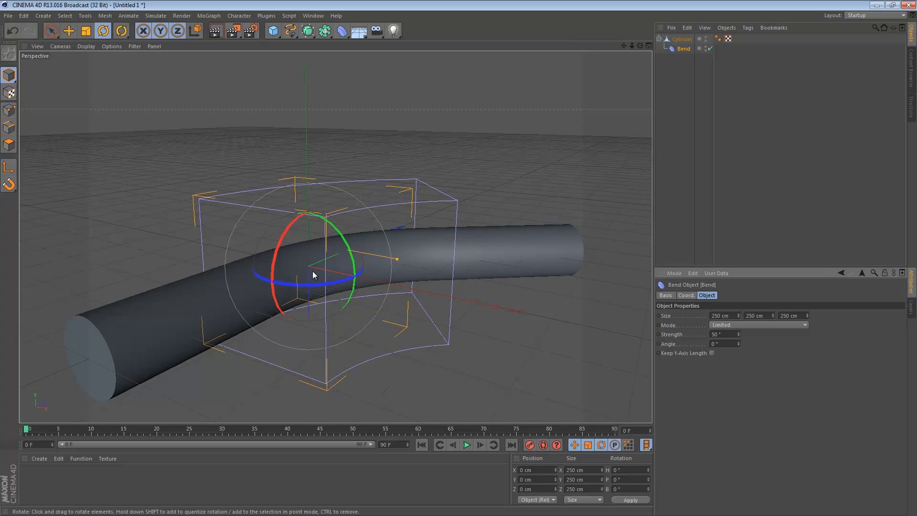
pyautogui.moveTo(740, 334); pyautogui.dragTo(782, 320)
pyautogui.hotkey('ctrl', 'z')
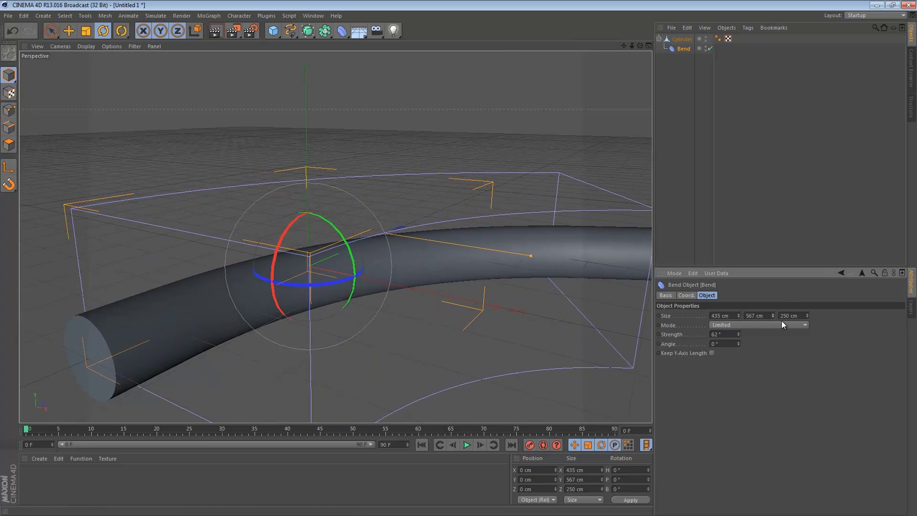
pyautogui.keyDown('alt'); pyautogui.moveTo(595, 251); pyautogui.dragTo(463, 303); pyautogui.keyUp('alt')
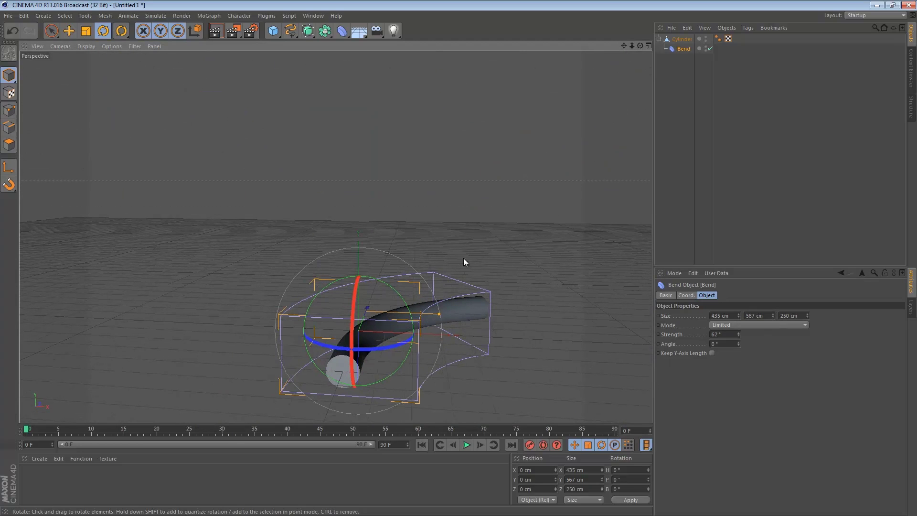
# Select the cap polygons at the cylinder's near end with Live Selection and delete them
pyautogui.click(688, 40)
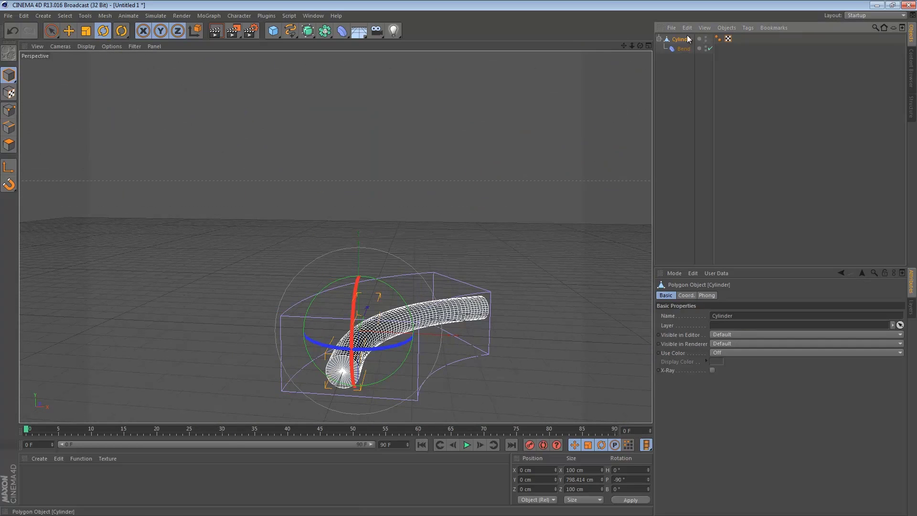
pyautogui.click(9, 144)
pyautogui.click(51, 31)
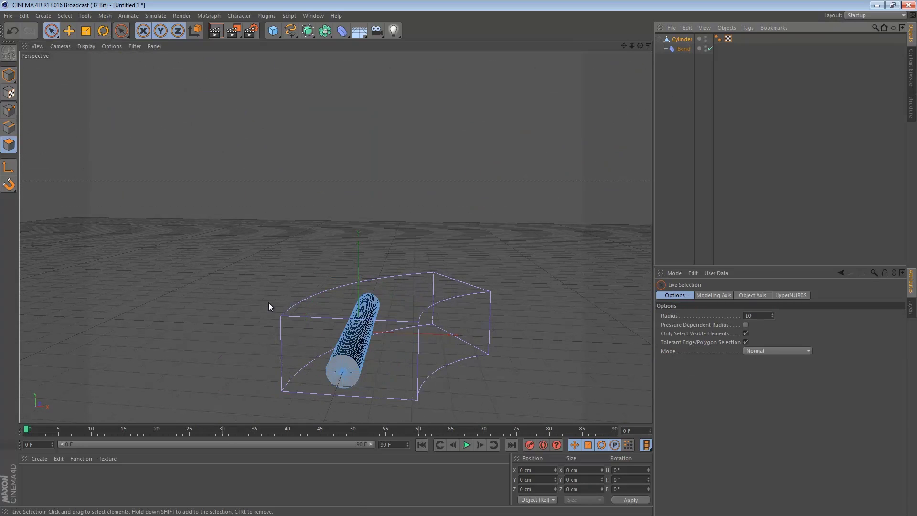
pyautogui.click(342, 376)
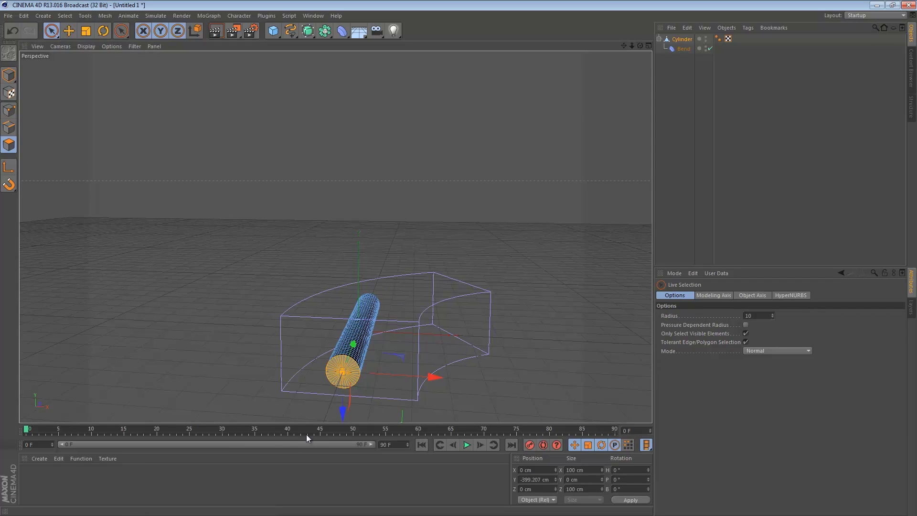
pyautogui.click(333, 393)
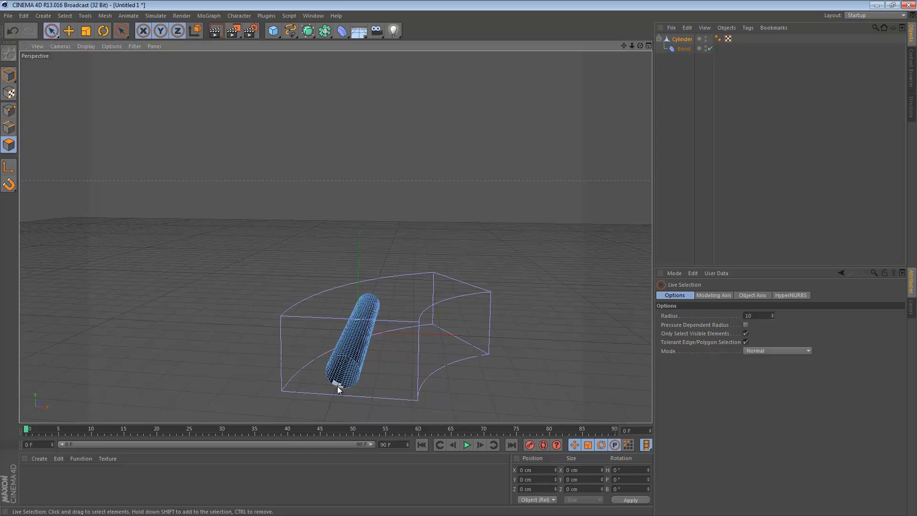
# Select and delete the cap polygons at the cylinder's far end to leave the tube open
pyautogui.keyDown('alt'); pyautogui.moveTo(366, 389); pyautogui.dragTo(372, 354); pyautogui.keyUp('alt')
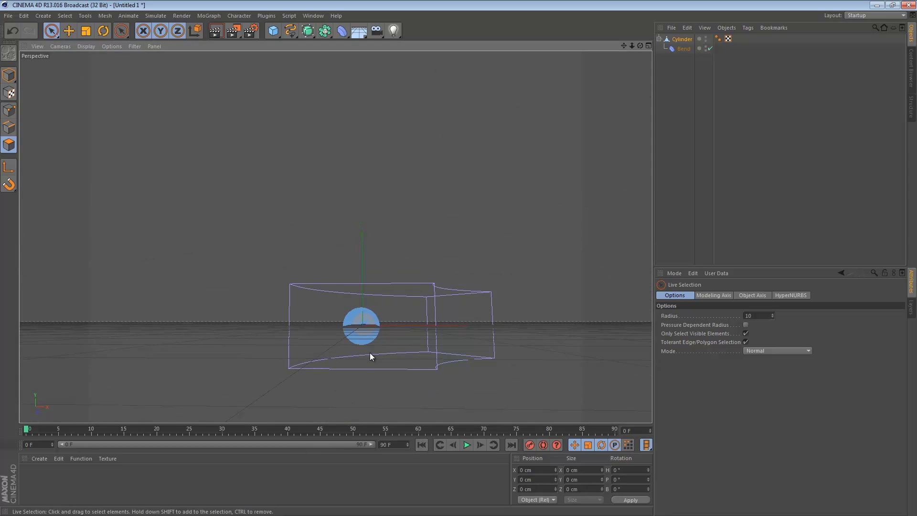
pyautogui.keyDown('alt'); pyautogui.moveTo(370, 353); pyautogui.dragTo(223, 332); pyautogui.keyUp('alt')
pyautogui.click(294, 330)
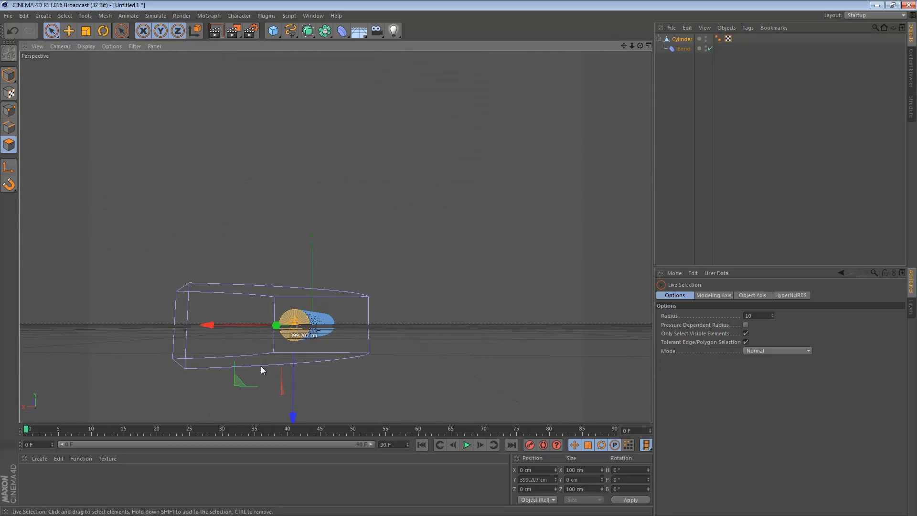
pyautogui.click(260, 366)
# Resize the Bend deformer to 279 × 224 × 204 cm and set its strength to 83°
pyautogui.keyDown('alt'); pyautogui.moveTo(222, 334); pyautogui.dragTo(420, 343); pyautogui.keyUp('alt')
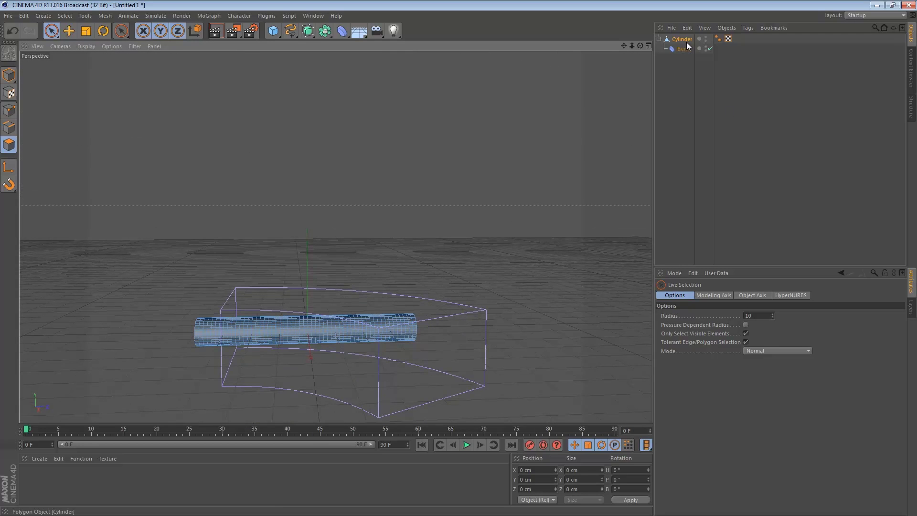
pyautogui.click(684, 49)
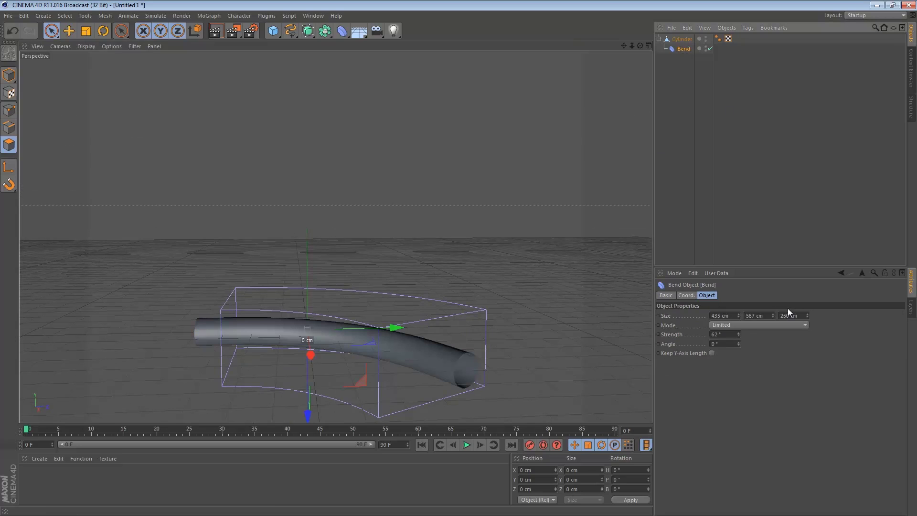
pyautogui.moveTo(775, 315); pyautogui.dragTo(741, 314)
pyautogui.moveTo(811, 313); pyautogui.dragTo(809, 316)
pyautogui.keyDown('alt'); pyautogui.moveTo(498, 264); pyautogui.dragTo(541, 335); pyautogui.keyUp('alt')
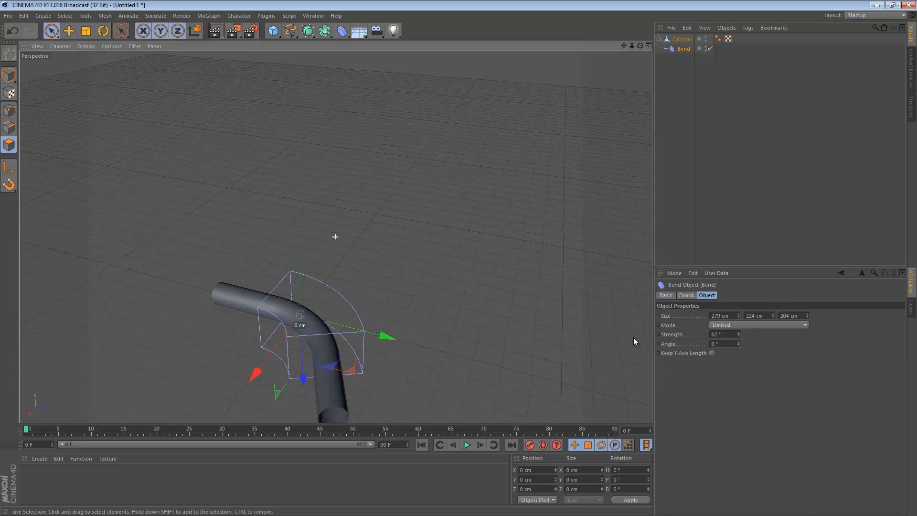
pyautogui.moveTo(739, 334); pyautogui.dragTo(738, 330)
pyautogui.keyDown('alt'); pyautogui.moveTo(462, 304); pyautogui.dragTo(535, 285); pyautogui.keyUp('alt')
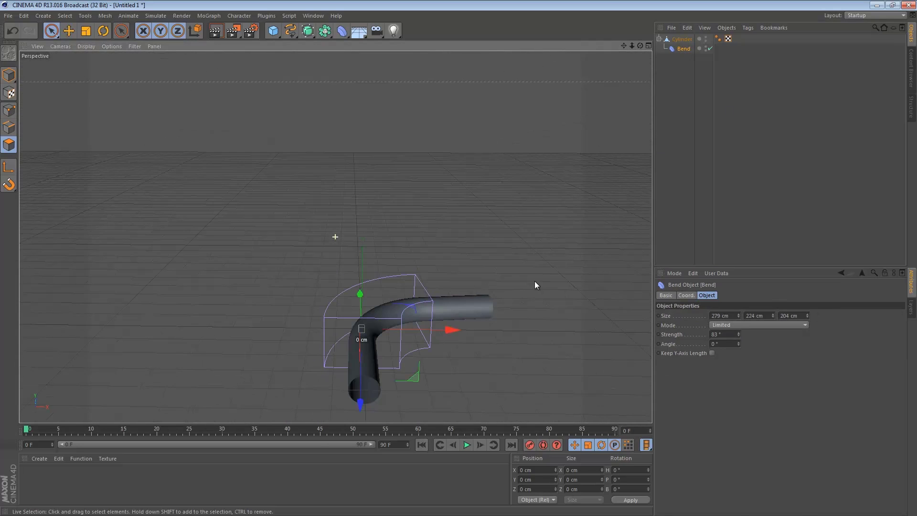
pyautogui.keyDown('alt'); pyautogui.moveTo(464, 316); pyautogui.dragTo(468, 332); pyautogui.keyUp('alt')
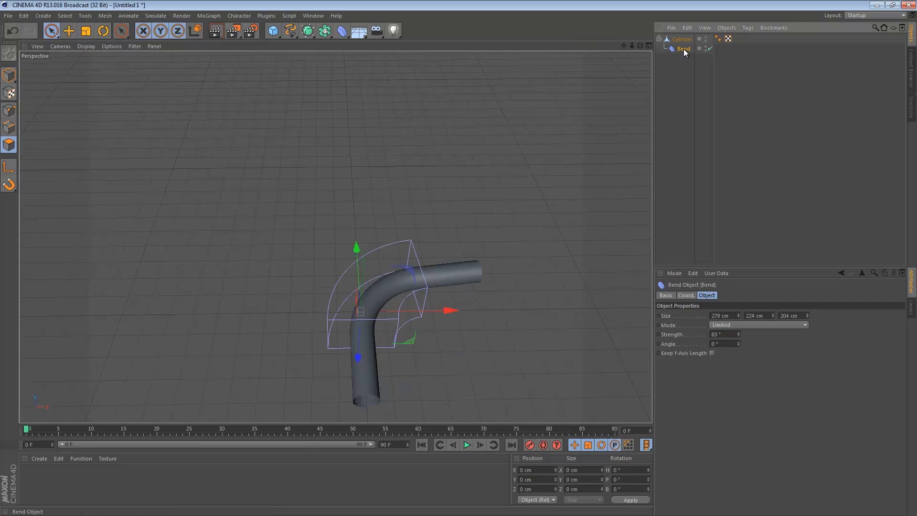
# Try a second bend by duplicating the Bend deformer, moving and rotating the copy along the tube, and delete the copy
pyautogui.moveTo(683, 49)
pyautogui.keyDown('ctrl'); pyautogui.mouseDown()
pyautogui.moveTo(678, 38)
pyautogui.moveTo(682, 48)
pyautogui.mouseUp(); pyautogui.keyUp('ctrl')
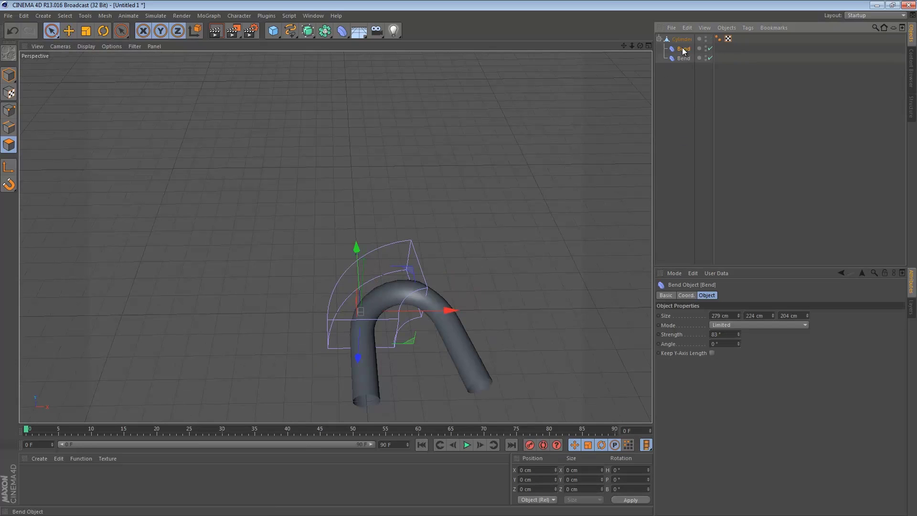
pyautogui.moveTo(420, 313); pyautogui.dragTo(470, 254)
pyautogui.press('r')
pyautogui.moveTo(445, 358); pyautogui.dragTo(493, 286)
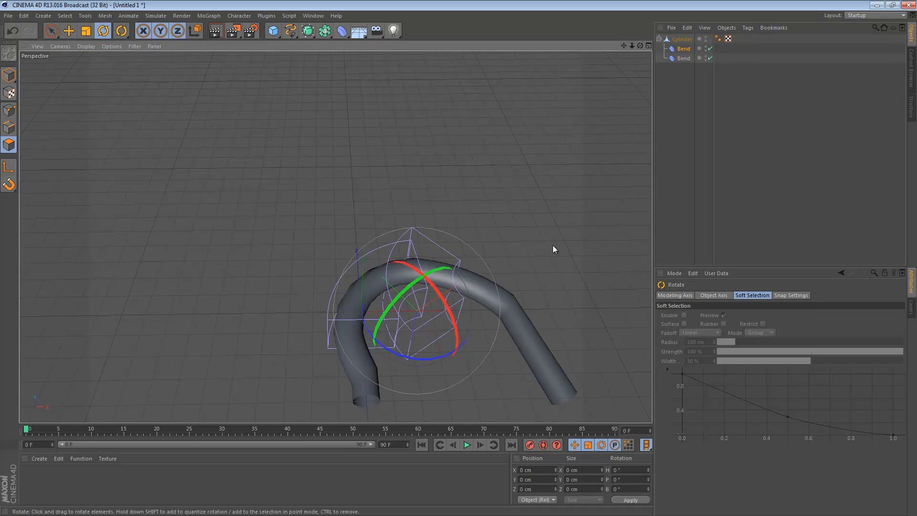
pyautogui.click(671, 56)
pyautogui.press('Delete')
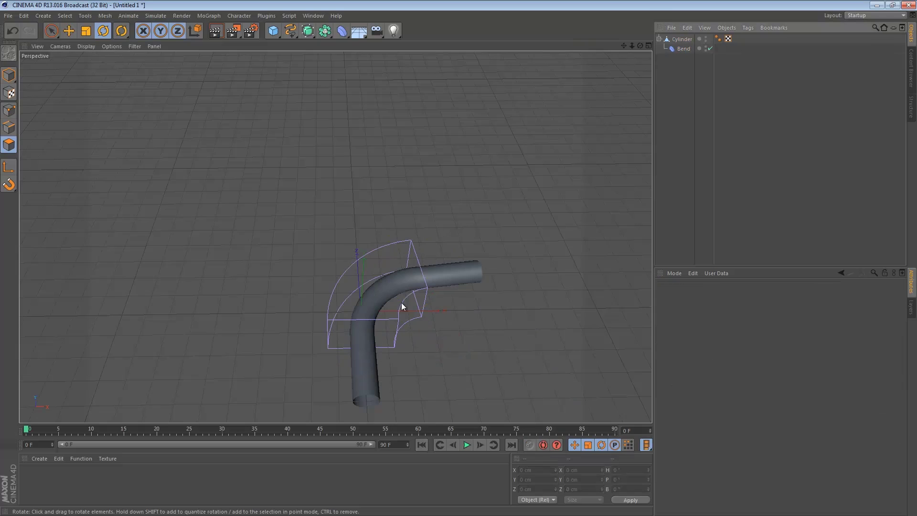
# Draw a three-point Bezier spline from in front of the tube, through its bend, to beyond its far end
pyautogui.keyDown('alt'); pyautogui.moveTo(424, 331); pyautogui.dragTo(367, 210, button='middle'); pyautogui.keyUp('alt')
pyautogui.moveTo(367, 213)
pyautogui.keyDown('alt'); pyautogui.mouseDown()
pyautogui.moveTo(334, 235)
pyautogui.moveTo(329, 209)
pyautogui.moveTo(377, 201)
pyautogui.mouseUp(); pyautogui.keyUp('alt')
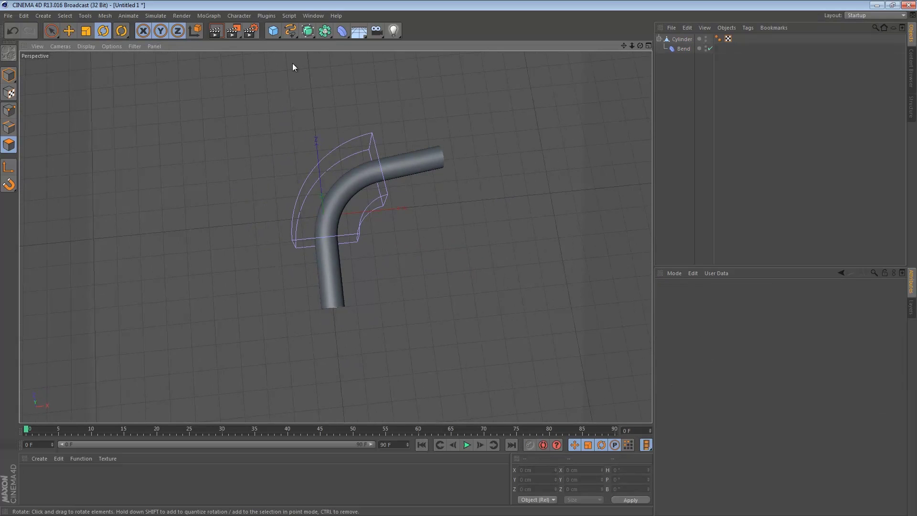
pyautogui.click(292, 32)
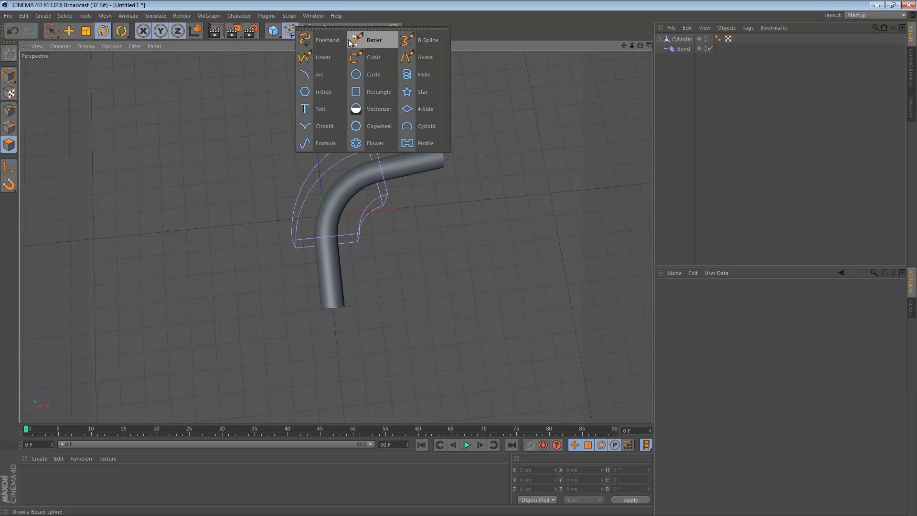
pyautogui.click(373, 41)
pyautogui.click(369, 42)
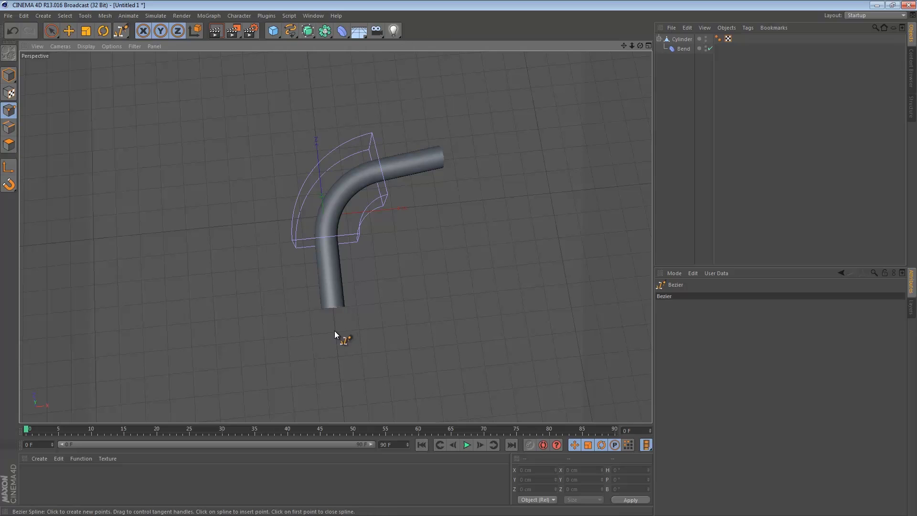
pyautogui.click(340, 376)
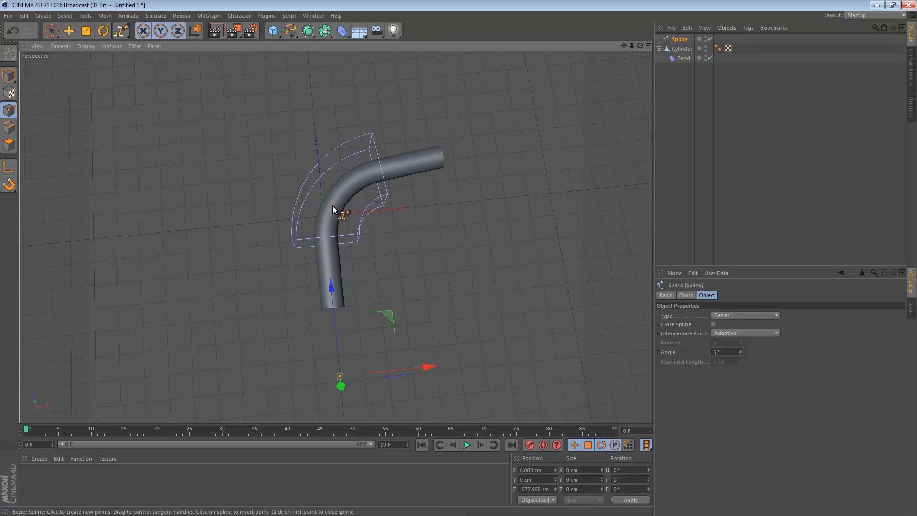
pyautogui.moveTo(337, 199); pyautogui.dragTo(362, 171)
pyautogui.click(496, 144)
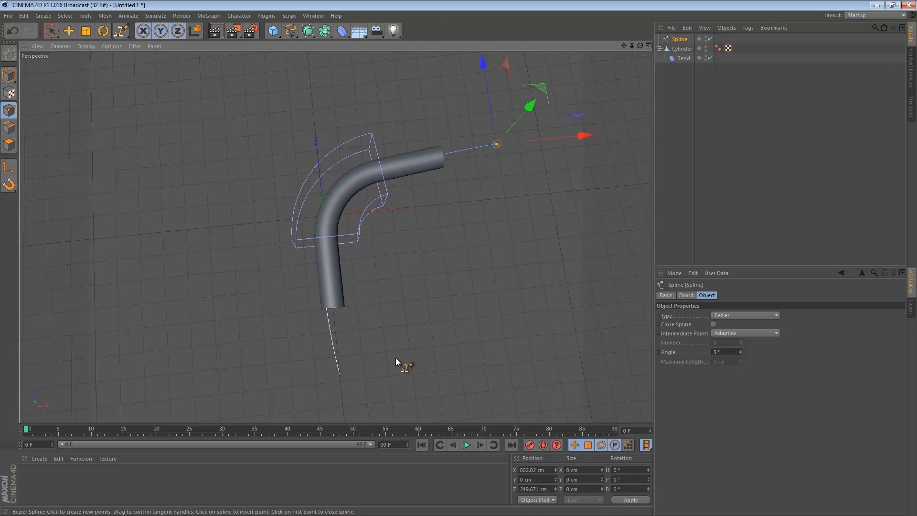
# Select the spline's middle point with Live Selection and move it along X to about 105 cm
pyautogui.keyDown('alt'); pyautogui.moveTo(322, 322); pyautogui.dragTo(362, 201); pyautogui.keyUp('alt')
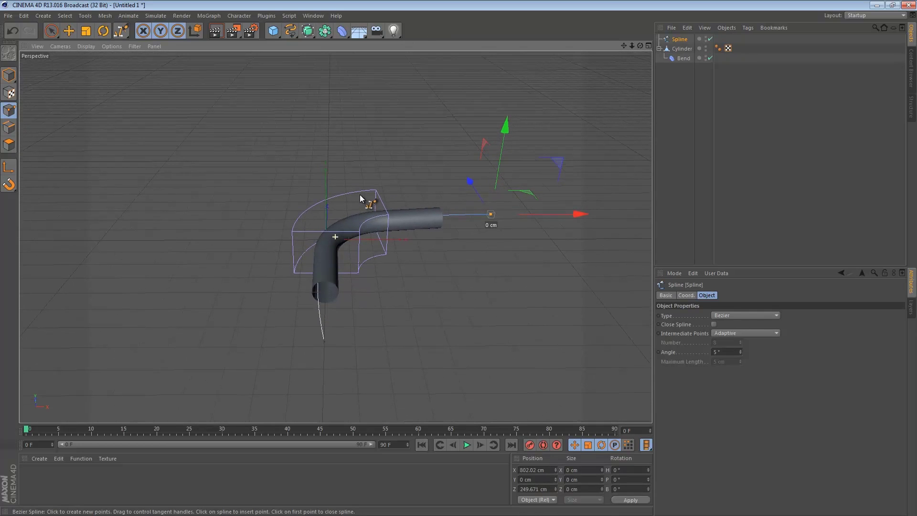
pyautogui.press('v')
pyautogui.moveTo(333, 231)
pyautogui.click(306, 207)
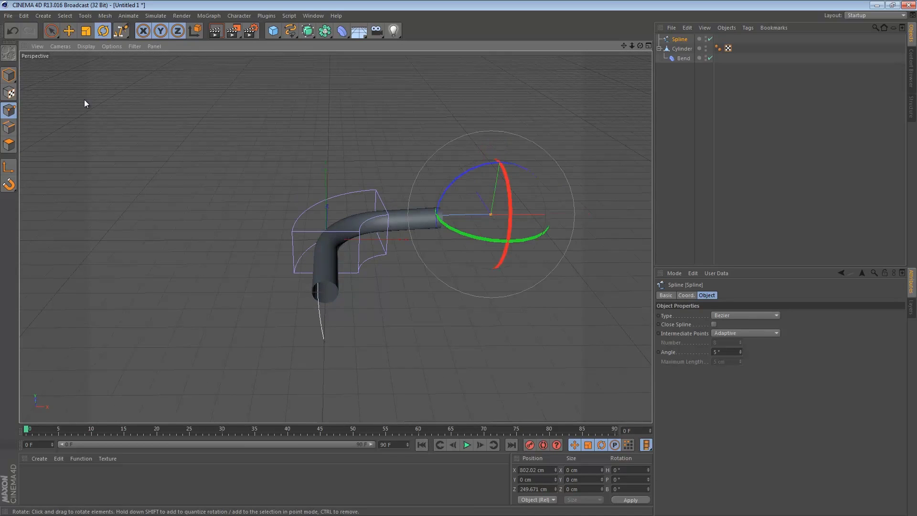
pyautogui.click(51, 31)
pyautogui.click(335, 244)
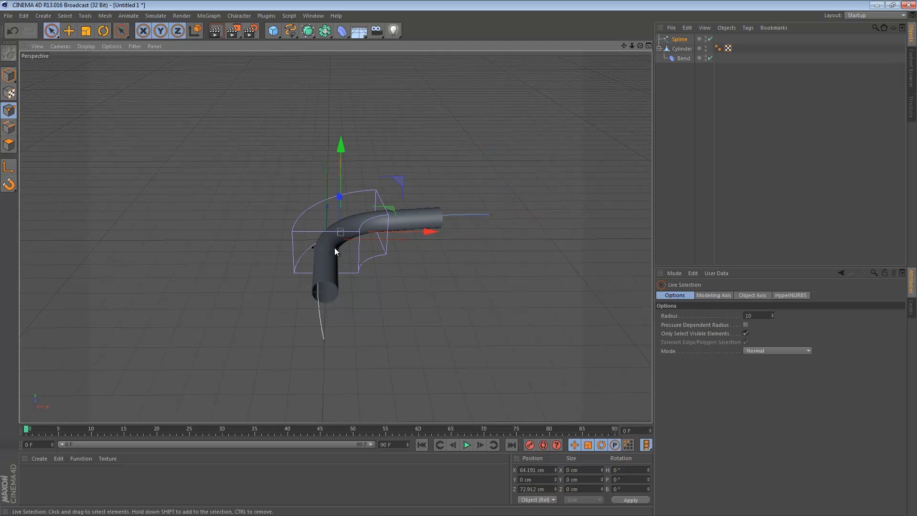
pyautogui.moveTo(426, 231); pyautogui.dragTo(602, 287)
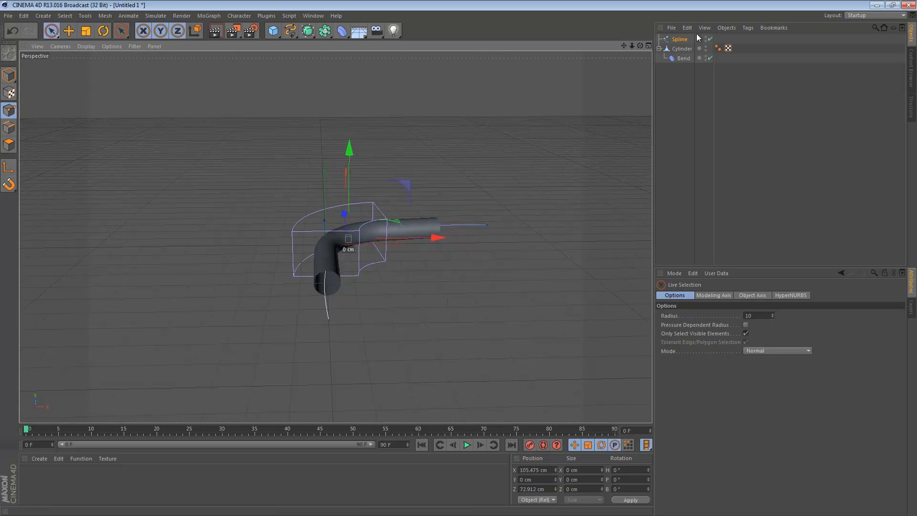
# Add a camera to the scene and look through it
pyautogui.moveTo(380, 33); pyautogui.dragTo(412, 39)
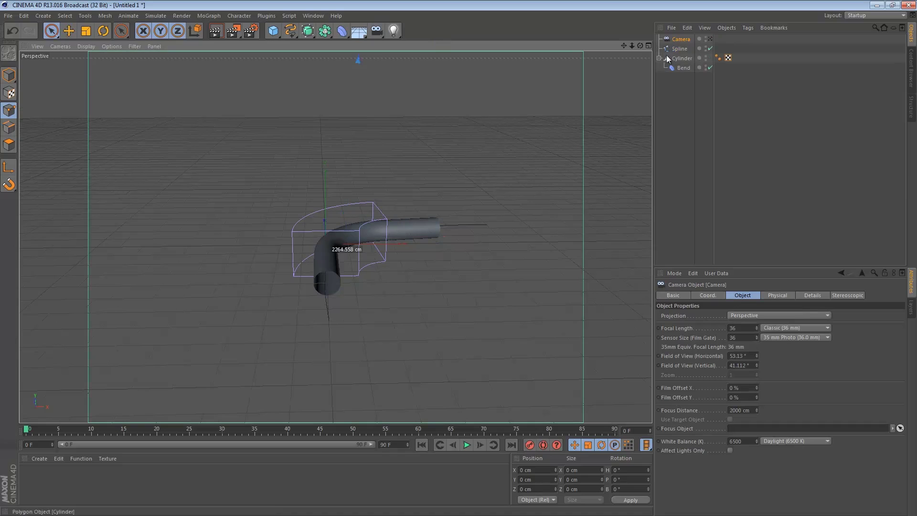
pyautogui.click(710, 40)
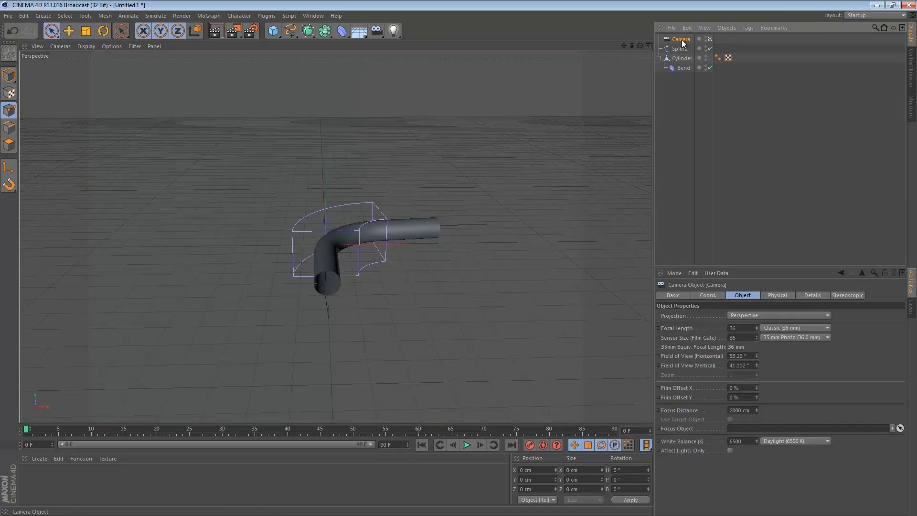
pyautogui.moveTo(423, 200)
pyautogui.keyDown('alt'); pyautogui.mouseDown()
pyautogui.moveTo(405, 201)
pyautogui.moveTo(489, 186)
pyautogui.moveTo(378, 195)
pyautogui.moveTo(423, 191)
pyautogui.mouseUp(); pyautogui.keyUp('alt')
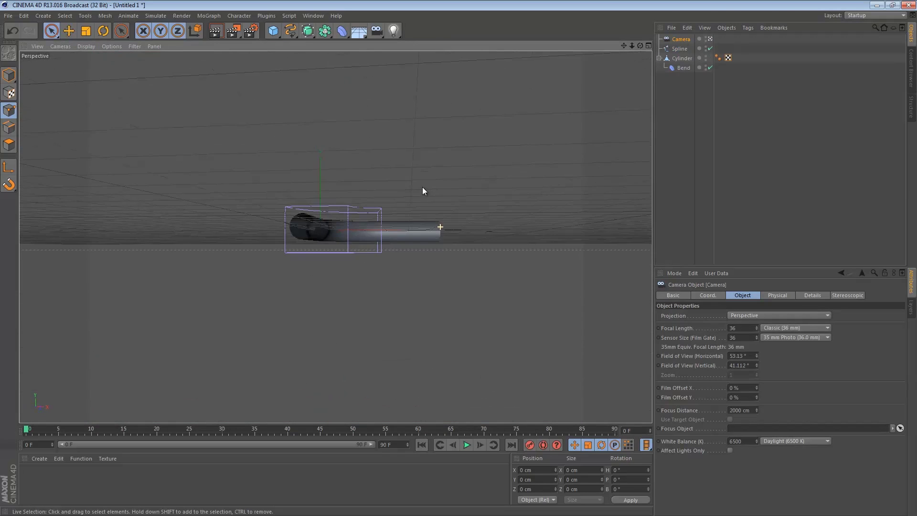
# Give the camera an Align to Spline tag using the drawn spline as its path, with Position at 15%
pyautogui.rightClick(679, 41)
pyautogui.moveTo(692, 48)
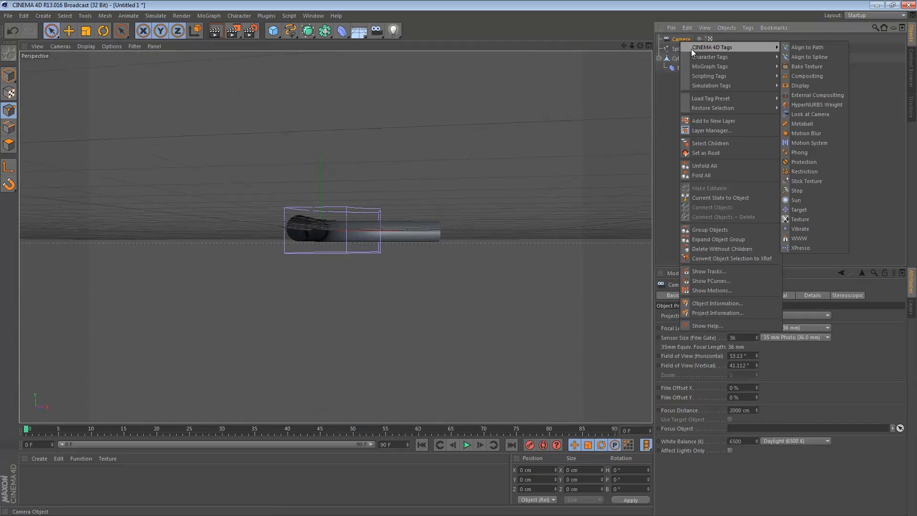
pyautogui.click(805, 57)
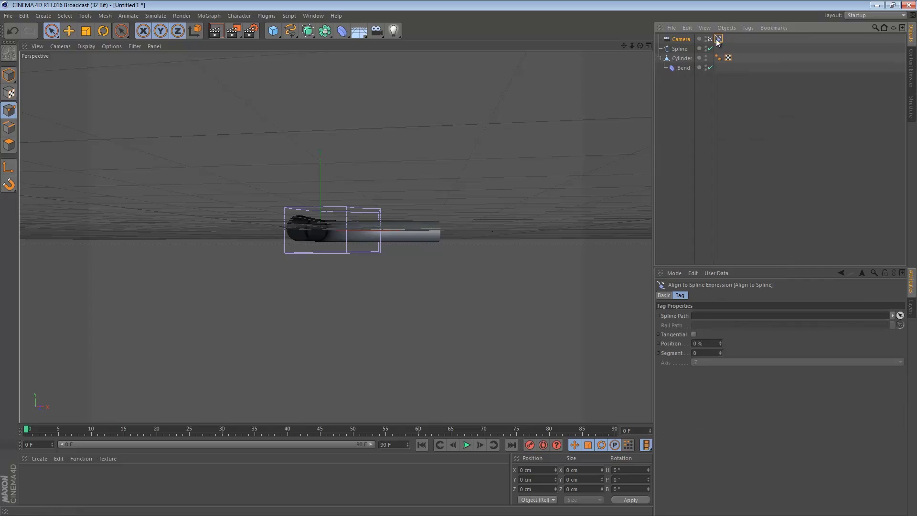
pyautogui.moveTo(677, 50); pyautogui.dragTo(725, 343)
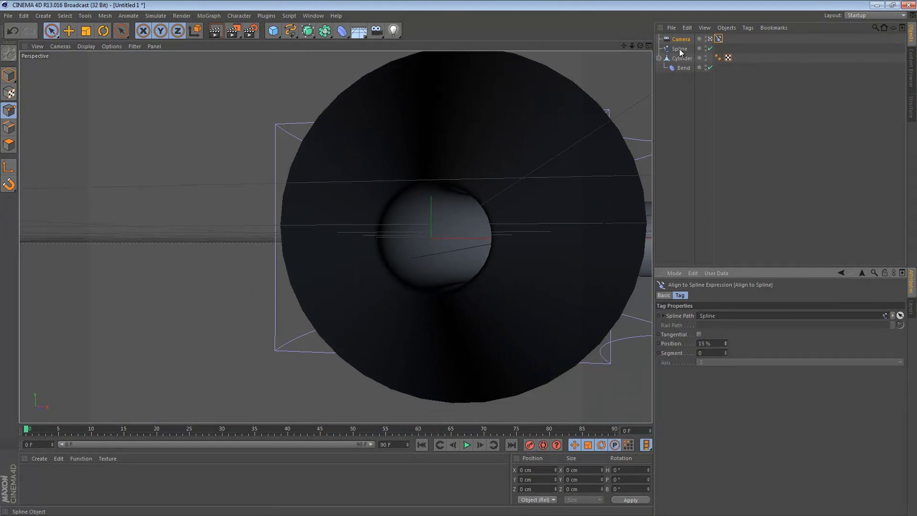
# Enable Tangential on the camera's Align to Spline tag and set its Position to 16%
pyautogui.click(720, 40)
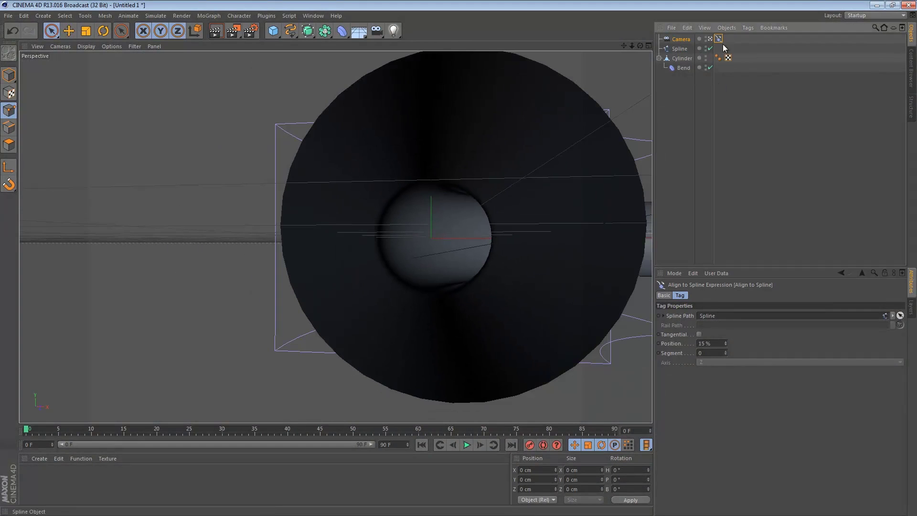
pyautogui.click(698, 334)
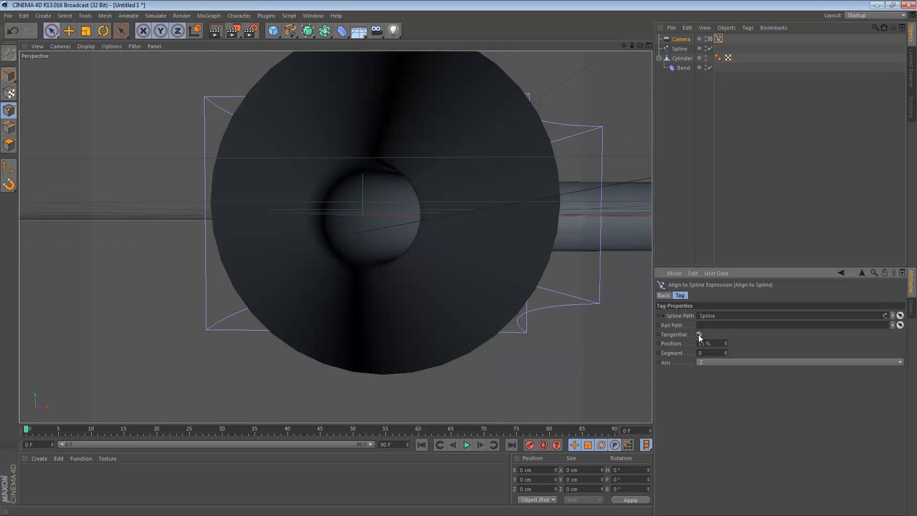
pyautogui.moveTo(725, 344)
pyautogui.mouseDown()
pyautogui.moveTo(723, 354)
pyautogui.moveTo(727, 343)
pyautogui.mouseUp()
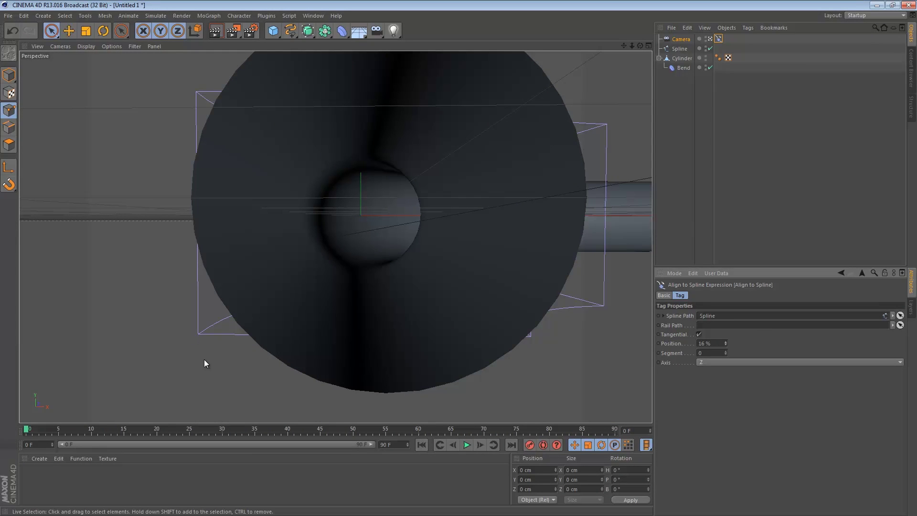
# Add a light of type Omni and set its intensity to 75%
pyautogui.moveTo(394, 36); pyautogui.dragTo(423, 40)
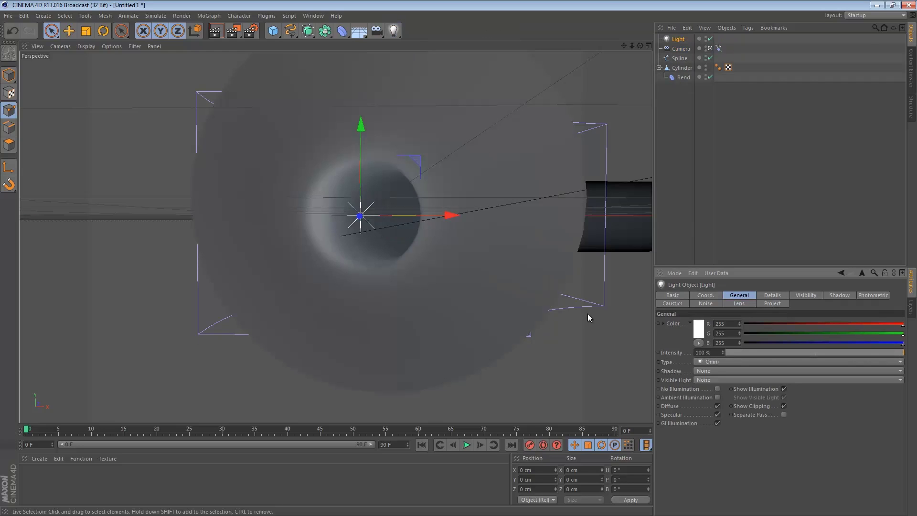
pyautogui.click(702, 361)
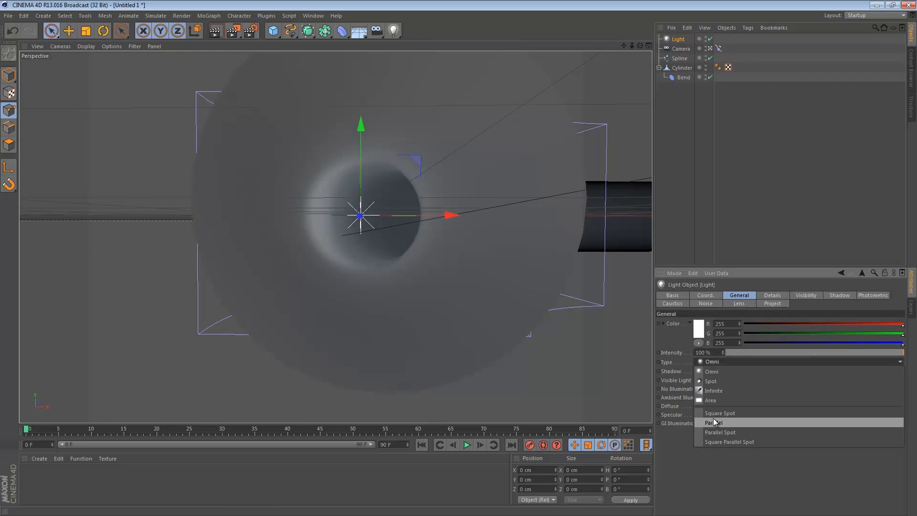
pyautogui.click(704, 371)
pyautogui.click(708, 353)
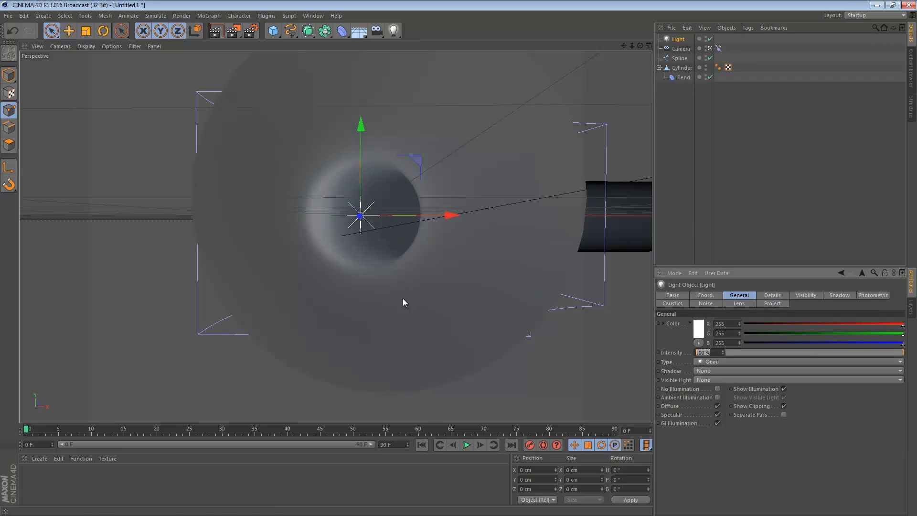
pyautogui.write('75')
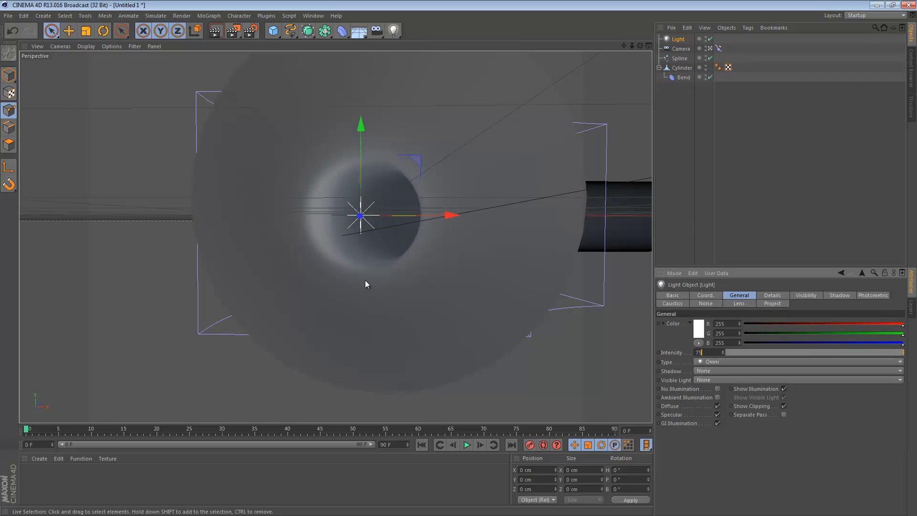
pyautogui.press('Return')
# Set the light's color to a warm off-white of RGB 236, 221, 213
pyautogui.click(699, 329)
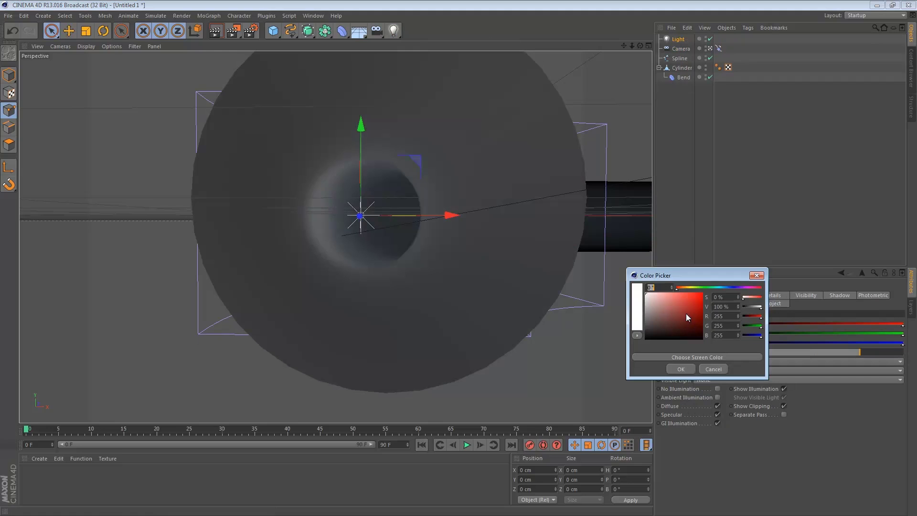
pyautogui.moveTo(653, 306); pyautogui.dragTo(653, 299)
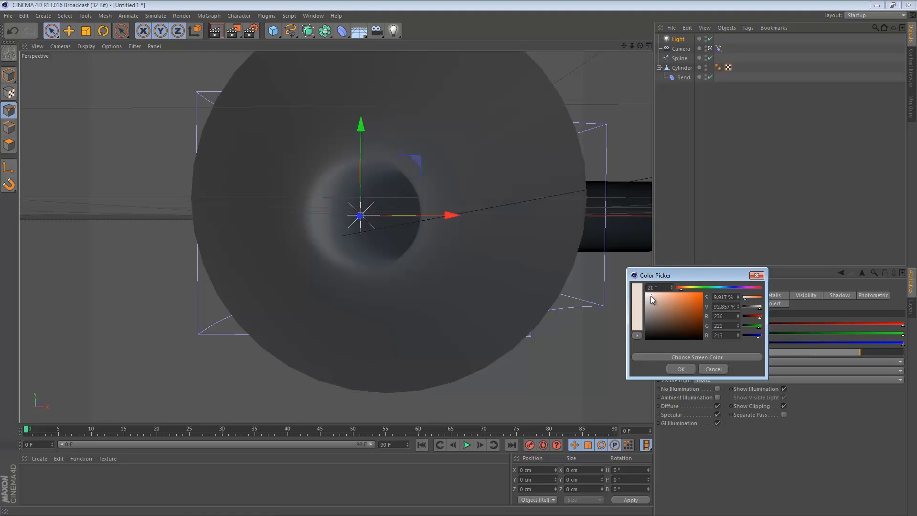
pyautogui.click(681, 368)
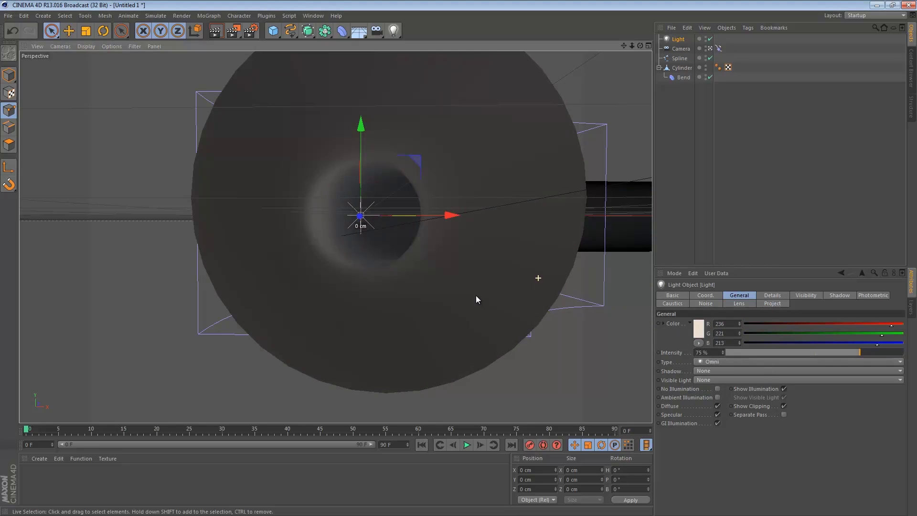
# Leave the camera view and create a copy of the light near the tube
pyautogui.click(717, 49)
pyautogui.keyDown('alt'); pyautogui.moveTo(550, 200); pyautogui.dragTo(397, 233); pyautogui.keyUp('alt')
pyautogui.keyDown('ctrl'); pyautogui.moveTo(365, 307); pyautogui.dragTo(364, 306); pyautogui.keyUp('ctrl')
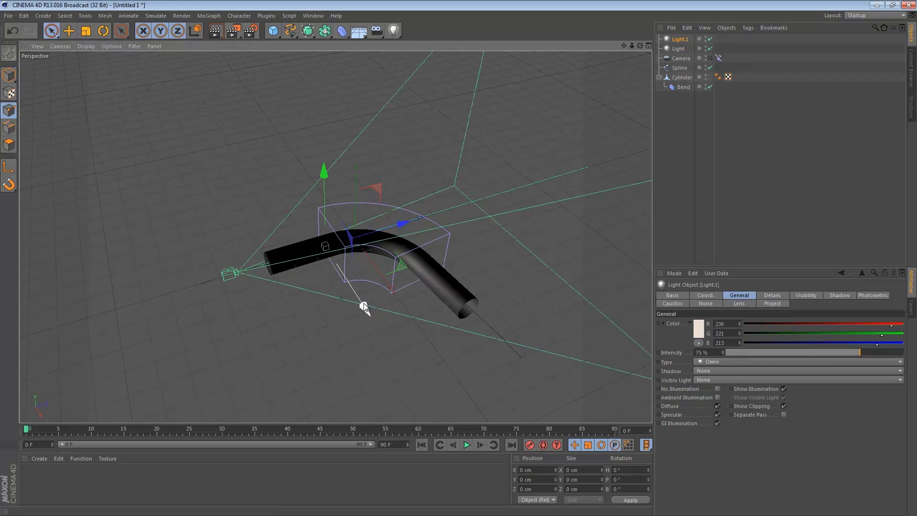
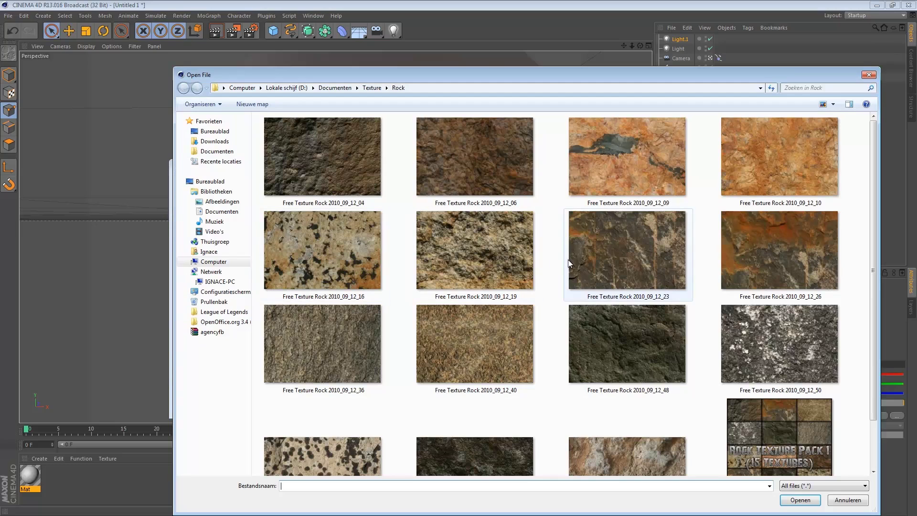
# Load Free Texture Rock 2010_09_12_48 as the material's color texture, without copying it to the project location
pyautogui.click(360, 167)
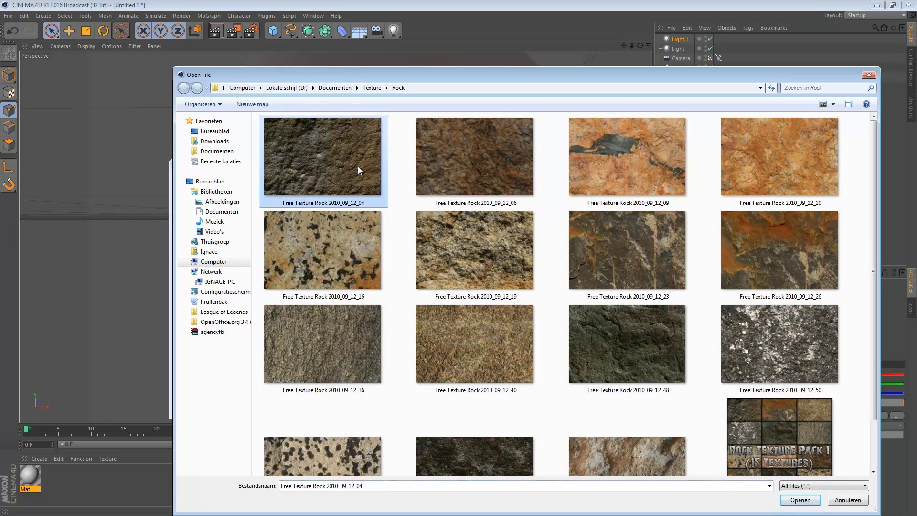
pyautogui.click(620, 381)
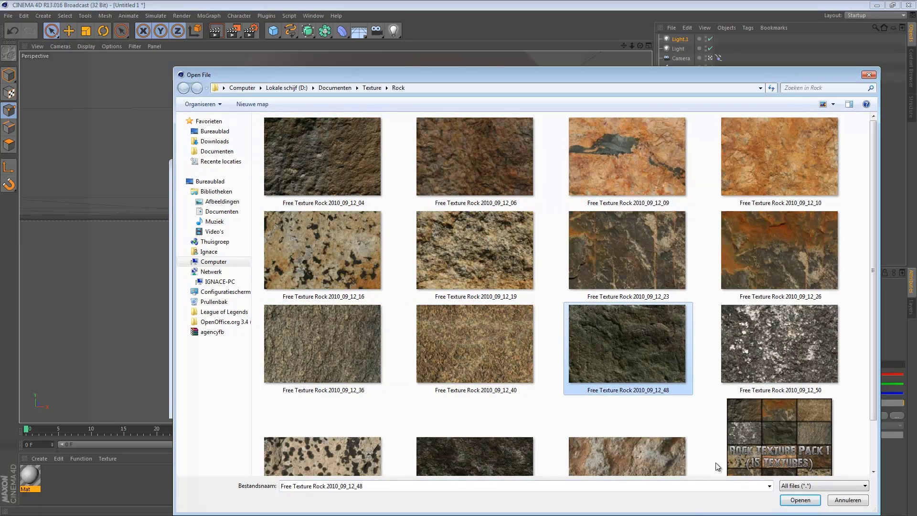
pyautogui.click(791, 500)
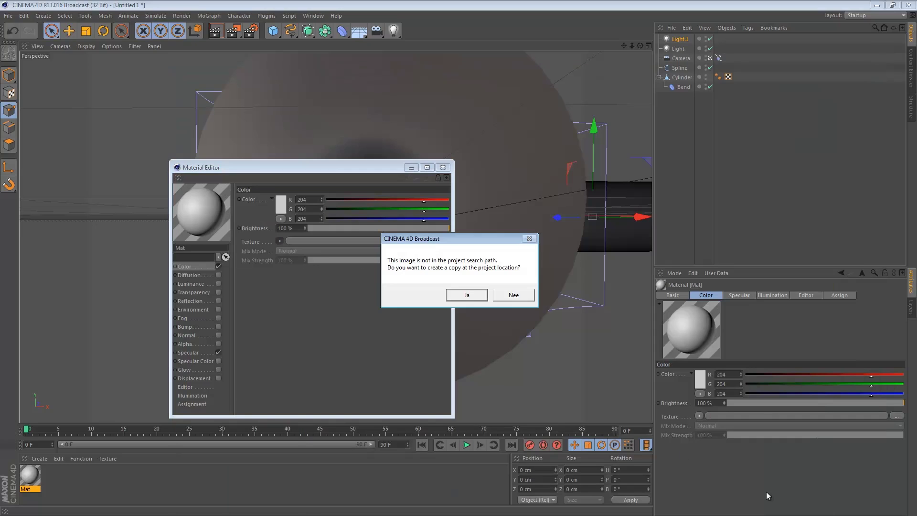
pyautogui.click(510, 295)
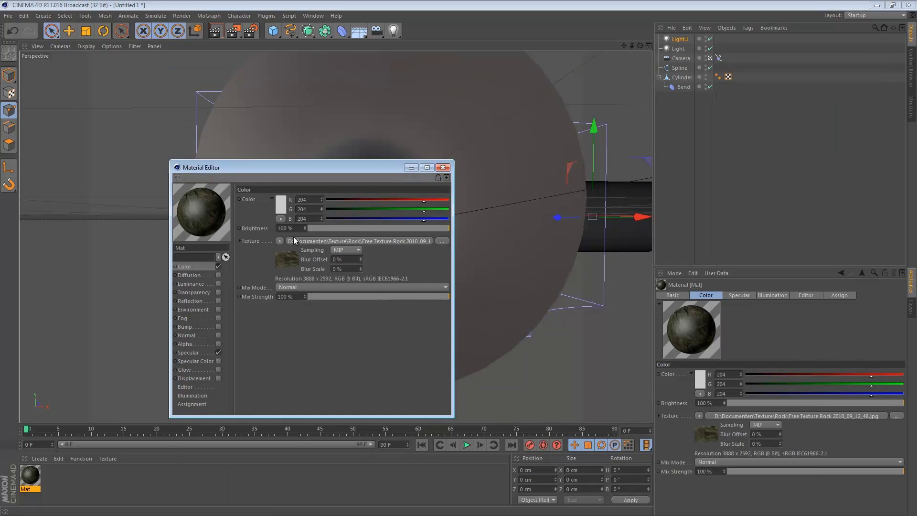
# Disable the material's Specular channel and enable its Reflection channel
pyautogui.click(218, 353)
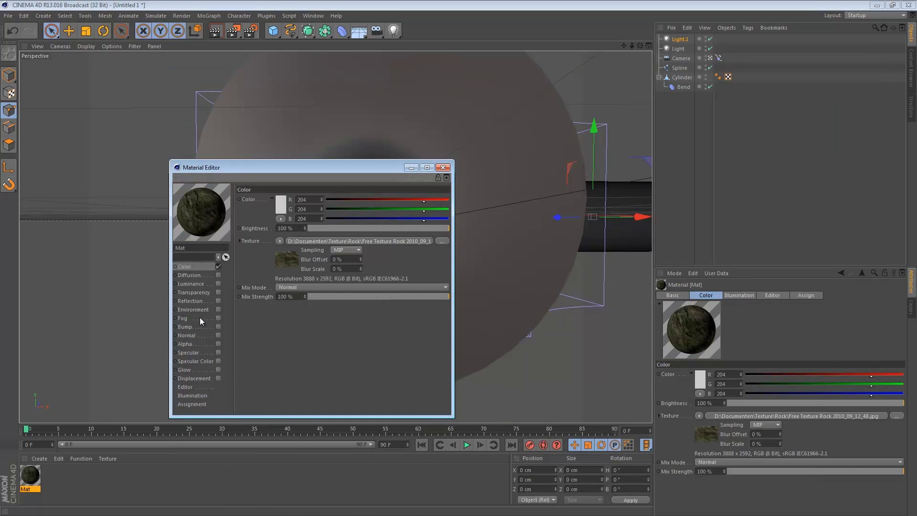
pyautogui.click(200, 292)
pyautogui.click(210, 300)
pyautogui.click(218, 300)
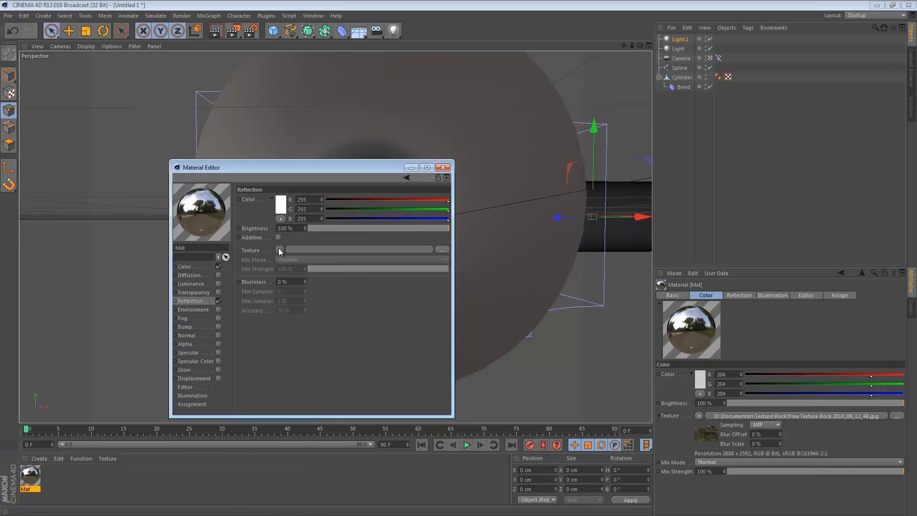
# Use Fresnel as the reflection texture and set both reflection brightness and mix strength to 2%
pyautogui.click(280, 249)
pyautogui.click(289, 354)
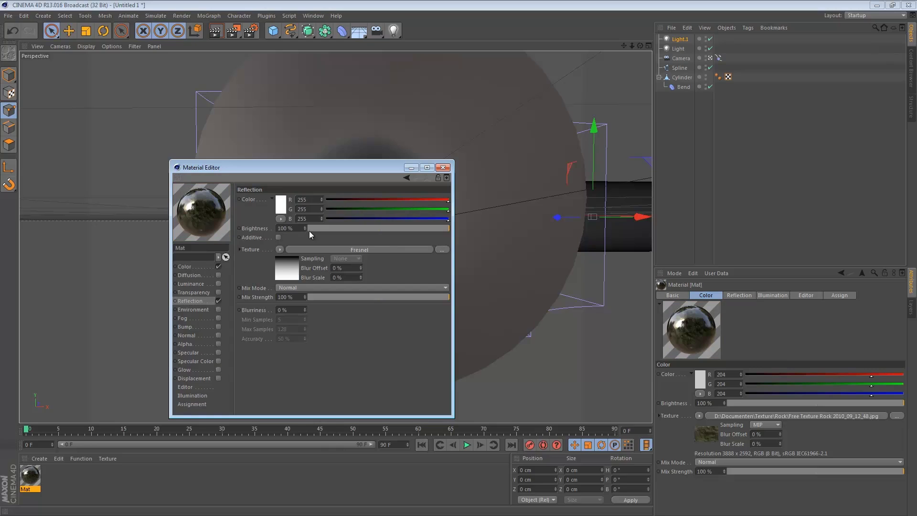
pyautogui.click(311, 230)
pyautogui.click(311, 296)
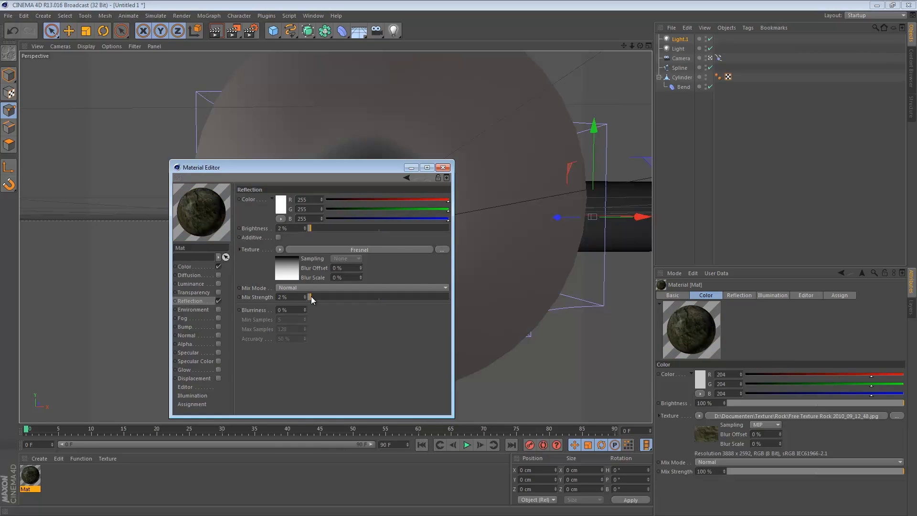
# Copy the rock image from the material's Color channel, enable the Bump channel and paste the image as its texture
pyautogui.click(202, 266)
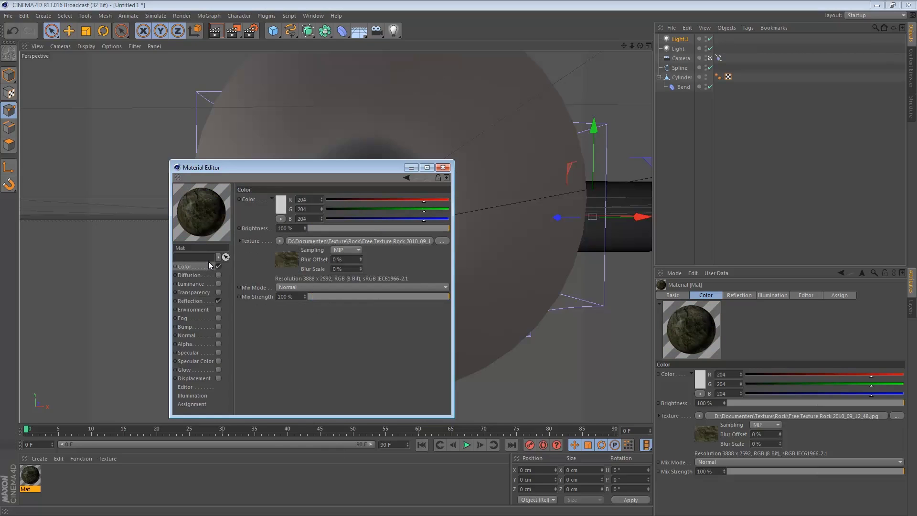
pyautogui.click(281, 241)
pyautogui.click(292, 312)
pyautogui.click(196, 326)
pyautogui.click(218, 327)
pyautogui.click(274, 221)
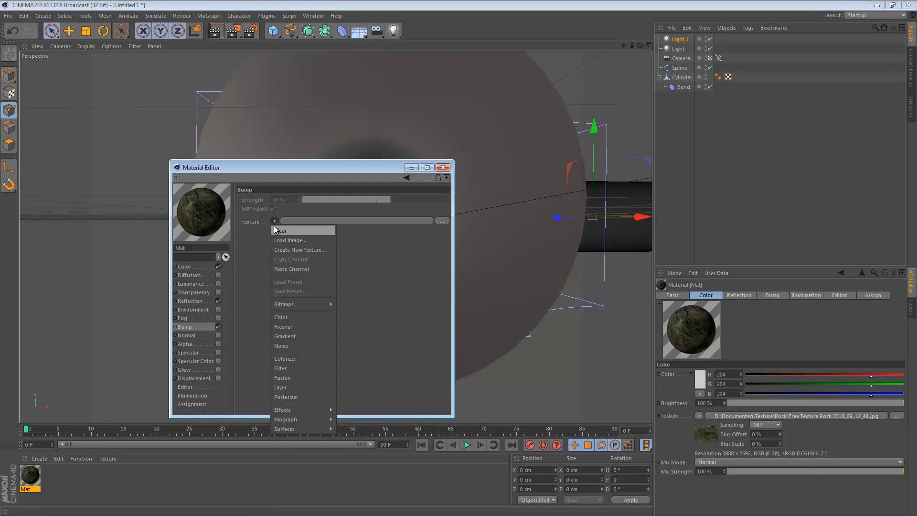
pyautogui.click(294, 269)
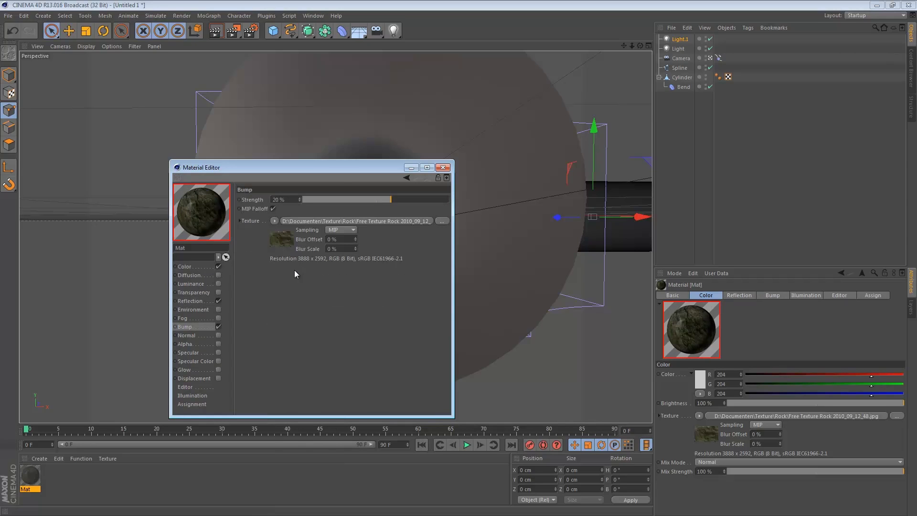
# Wrap the bump texture in a Filter shader and lower its saturation to -100%
pyautogui.click(275, 221)
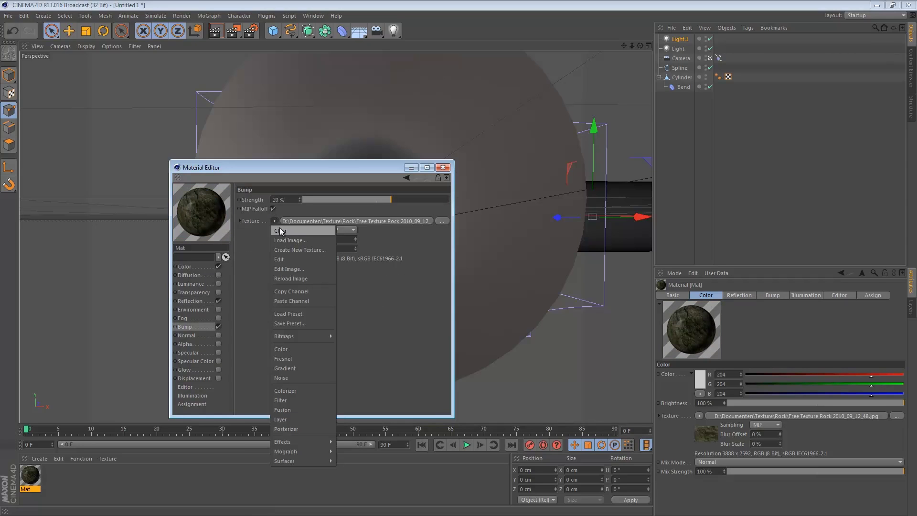
pyautogui.click(291, 400)
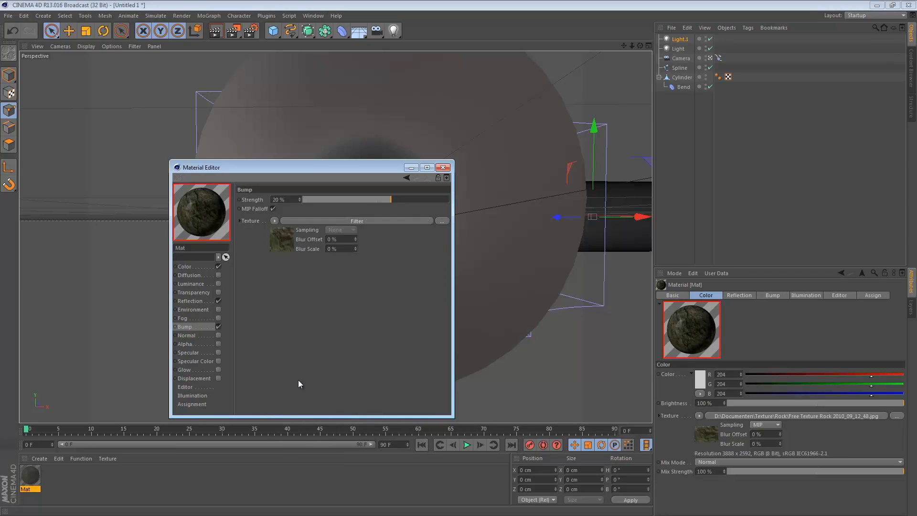
pyautogui.click(317, 222)
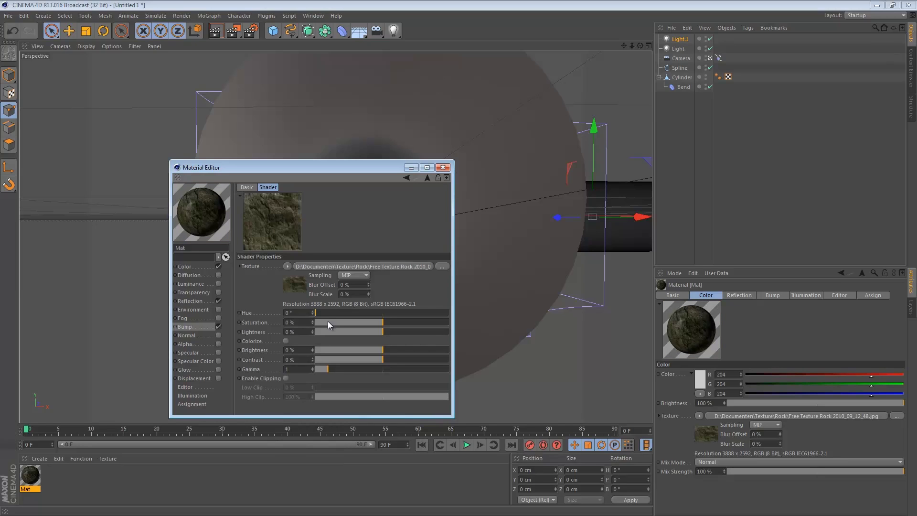
pyautogui.moveTo(328, 321); pyautogui.dragTo(303, 323)
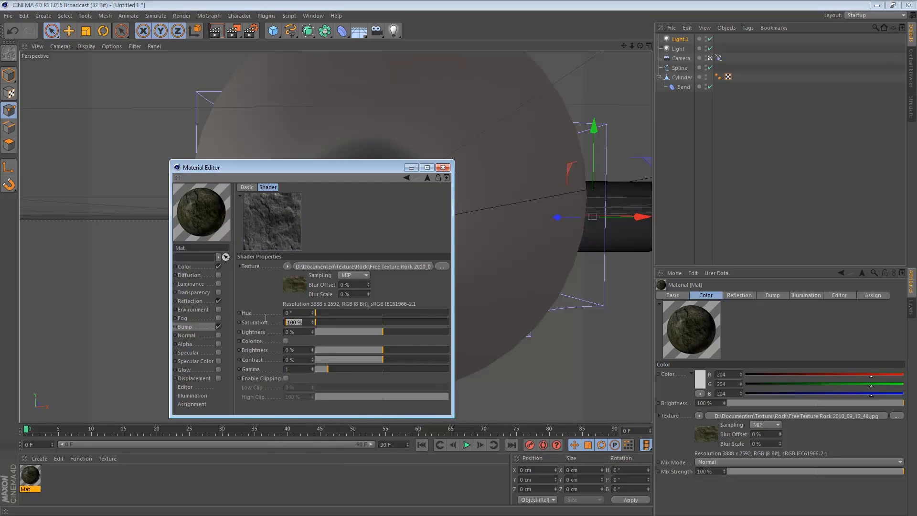
# Copy the bump's Filter texture, enable the Displacement channel and paste the shader as its texture
pyautogui.click(187, 326)
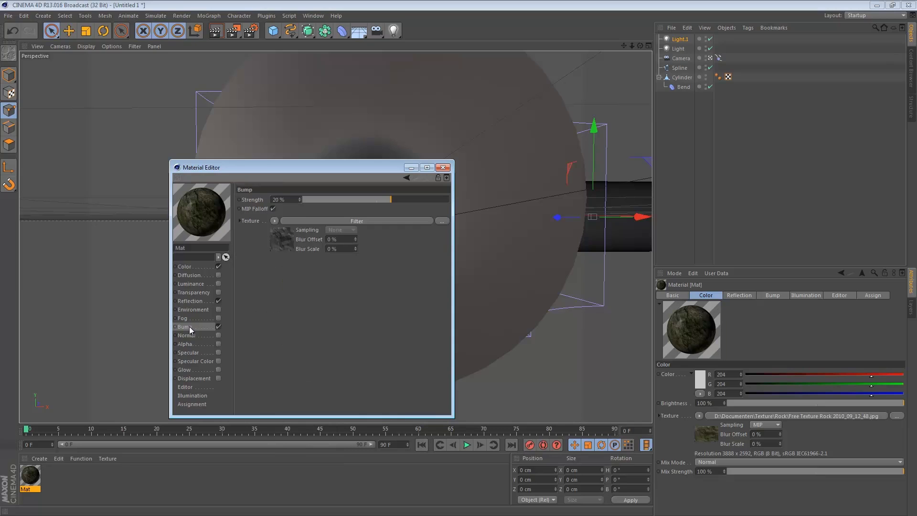
pyautogui.click(276, 222)
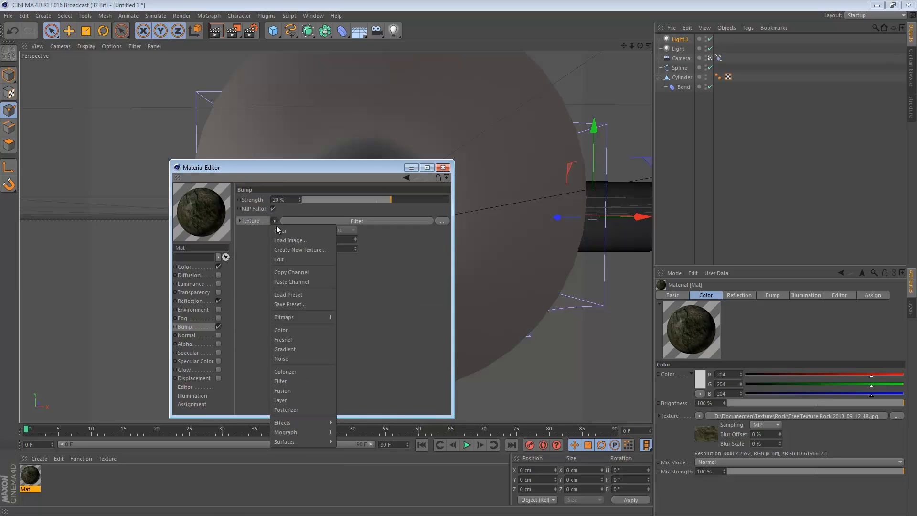
pyautogui.click(299, 271)
pyautogui.click(196, 377)
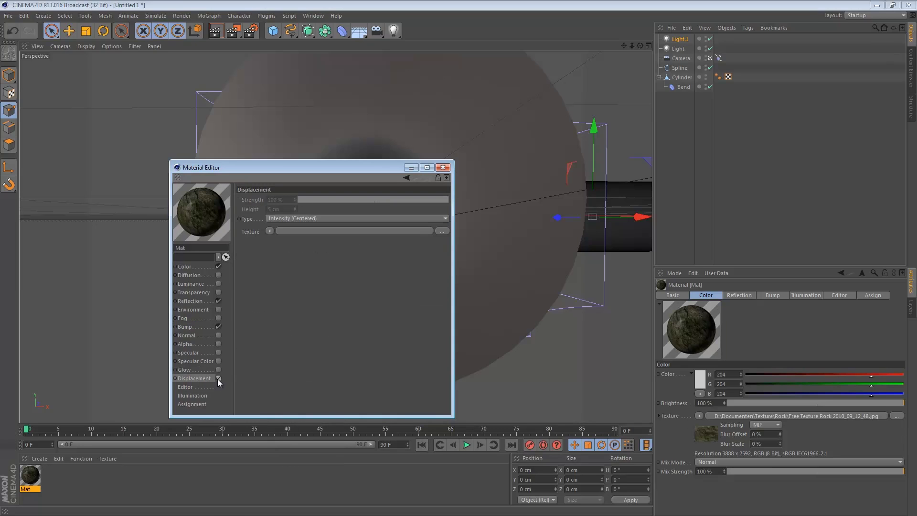
pyautogui.click(270, 231)
pyautogui.click(285, 279)
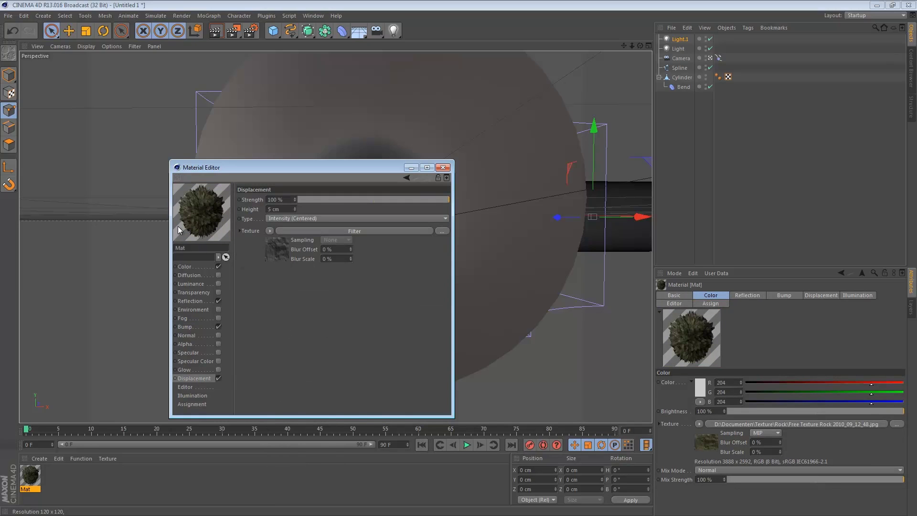
# Apply the rock material to the cylinder with seamless tiling and Cubic projection
pyautogui.click(443, 168)
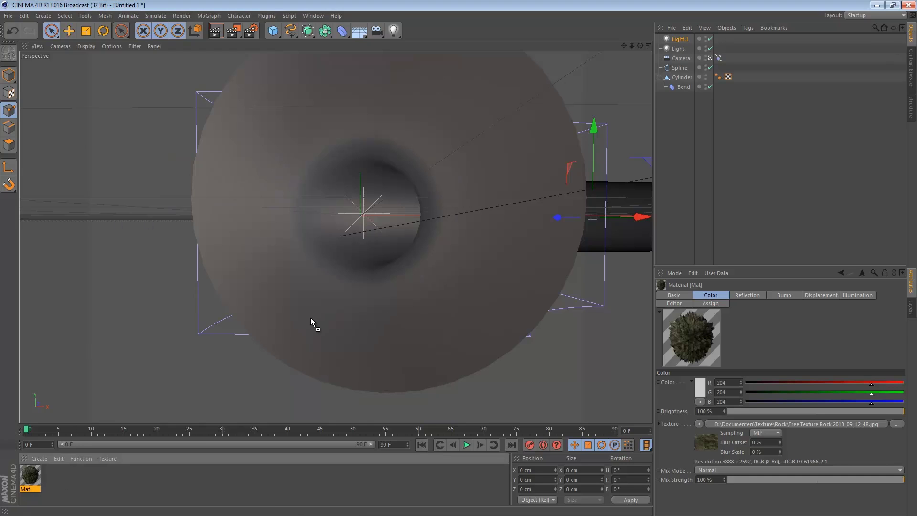
pyautogui.moveTo(315, 315); pyautogui.dragTo(314, 315)
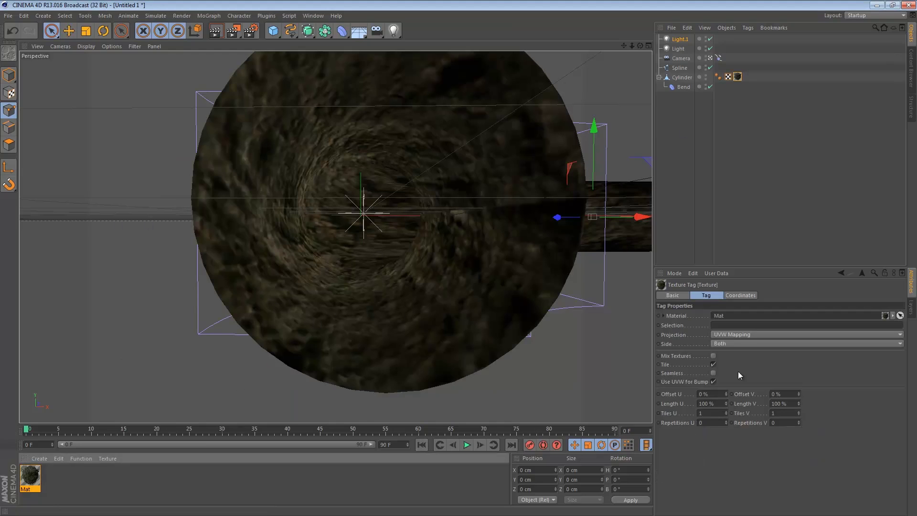
pyautogui.click(738, 77)
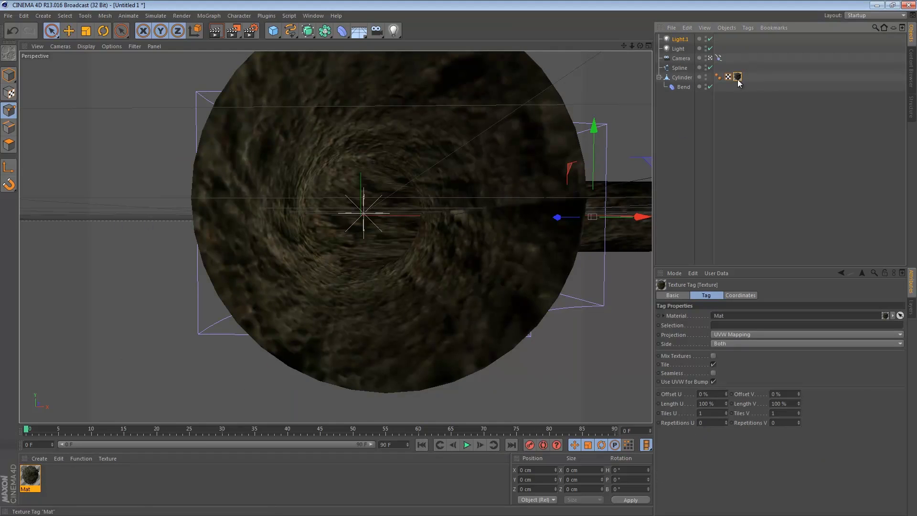
pyautogui.click(713, 373)
pyautogui.click(724, 335)
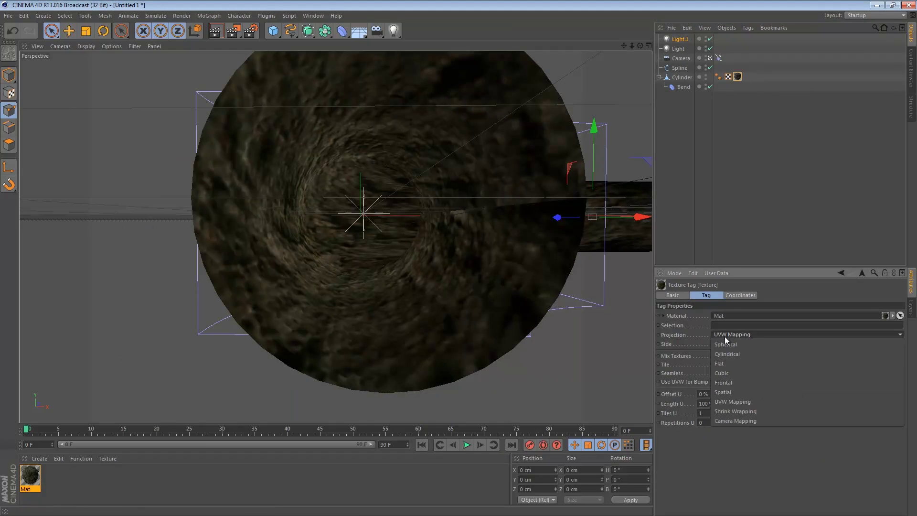
pyautogui.click(715, 380)
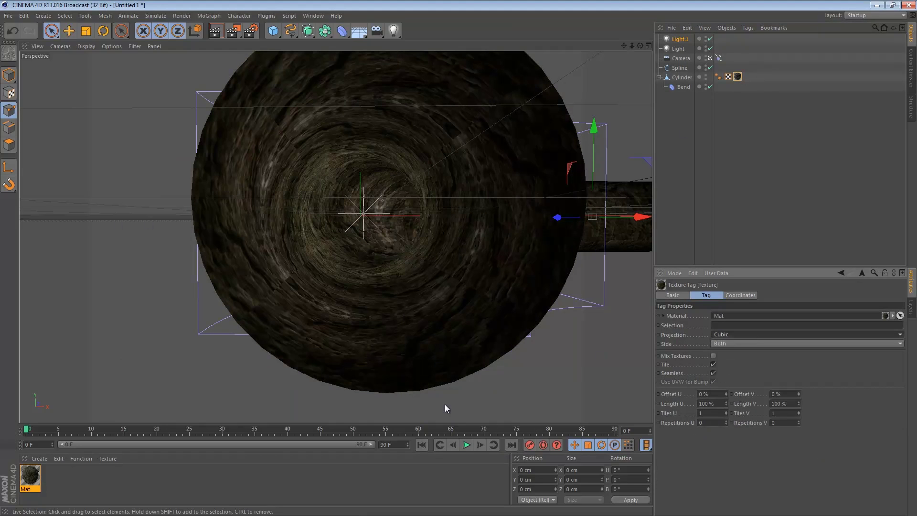
# Keyframe the camera's Align to Spline position at 16% on frame 0 and 100% on frame 90
pyautogui.click(719, 57)
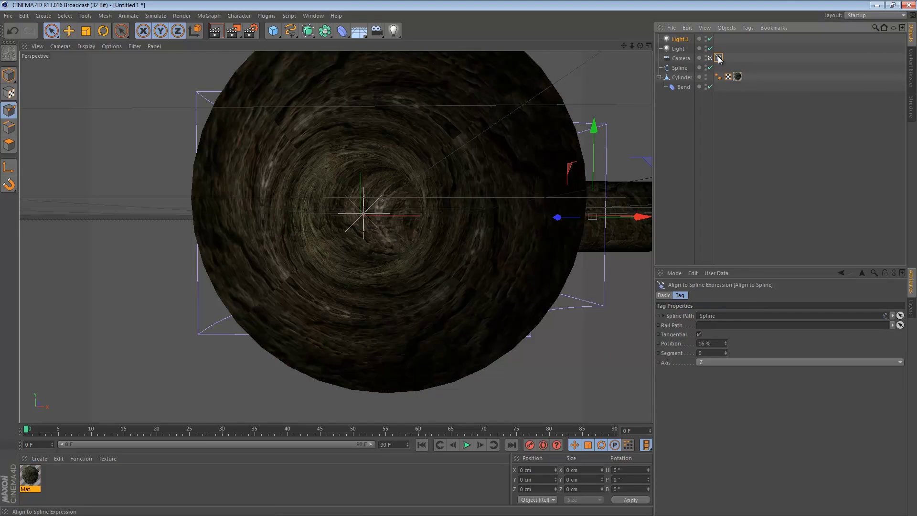
pyautogui.keyDown('ctrl'); pyautogui.click(658, 343); pyautogui.keyUp('ctrl')
pyautogui.moveTo(311, 430); pyautogui.dragTo(514, 436)
pyautogui.click(511, 445)
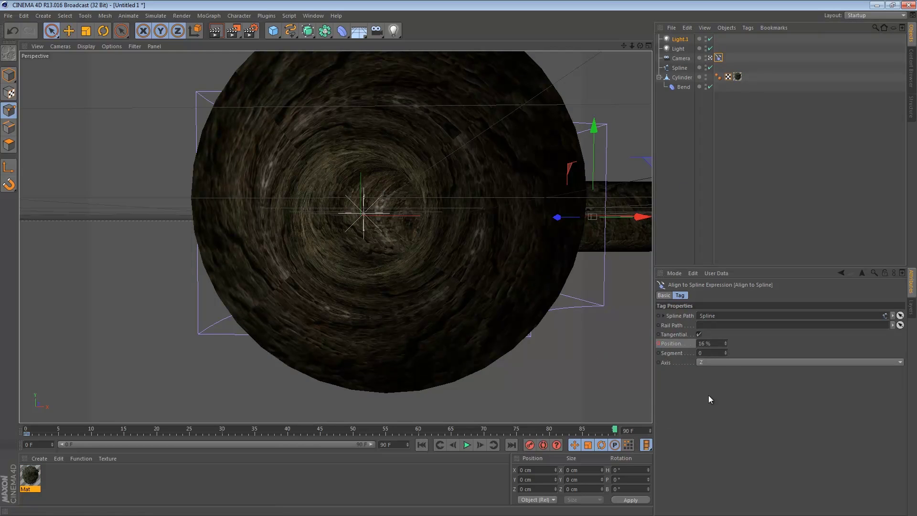
pyautogui.moveTo(725, 343); pyautogui.dragTo(706, 348)
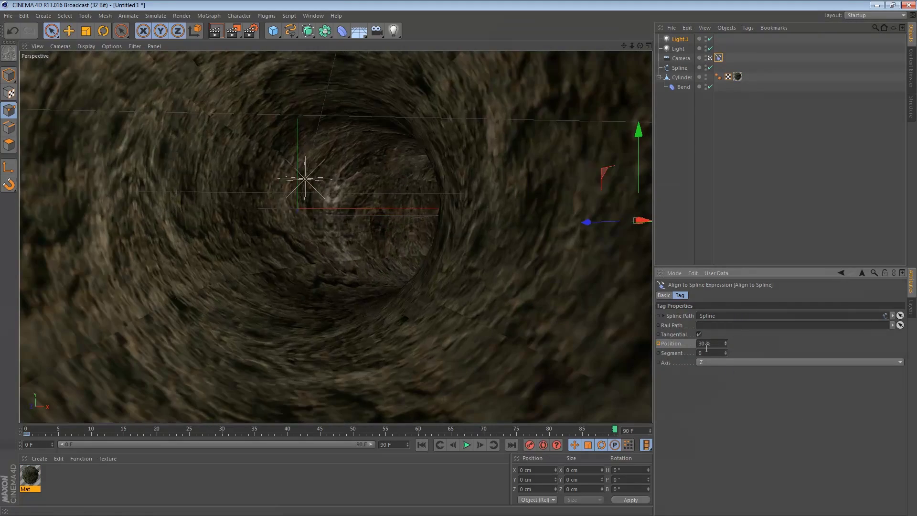
pyautogui.write('100')
pyautogui.press('Return')
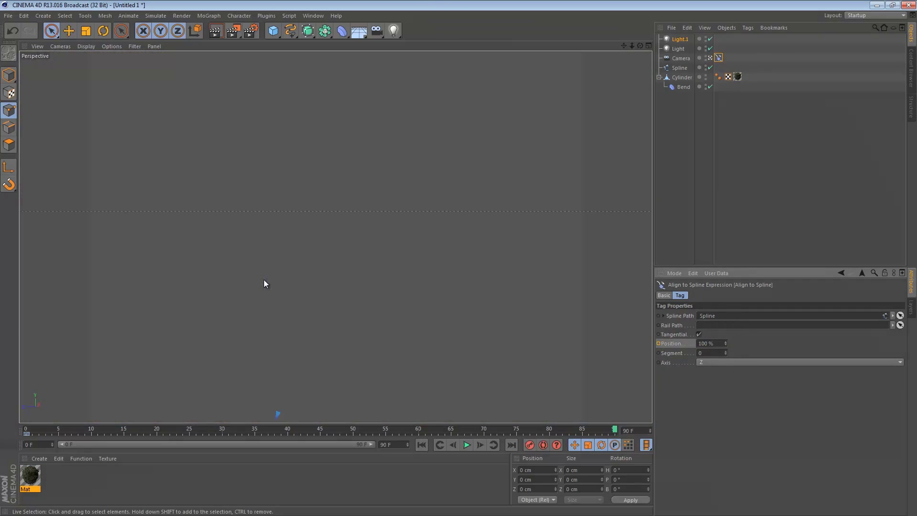
pyautogui.keyDown('ctrl'); pyautogui.click(658, 343); pyautogui.keyUp('ctrl')
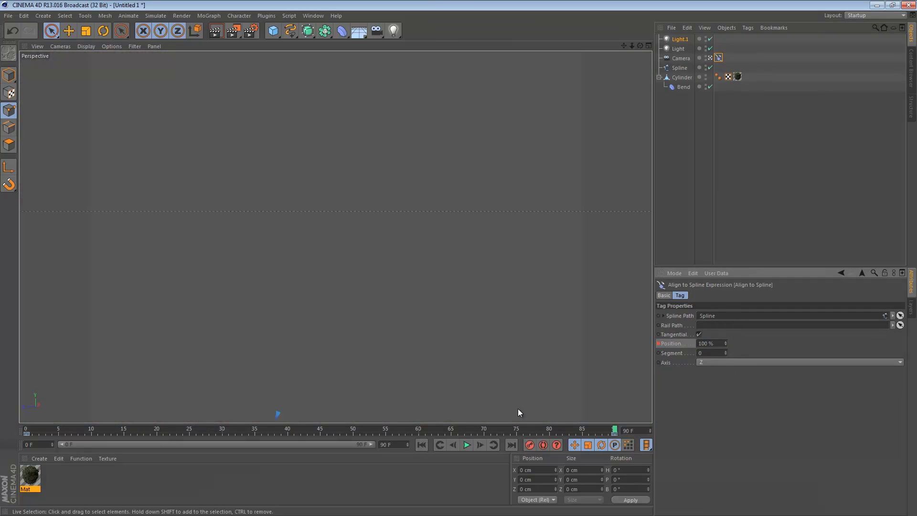
# Play the camera fly-through from the first frame and stop at frame 23
pyautogui.click(422, 445)
pyautogui.click(467, 445)
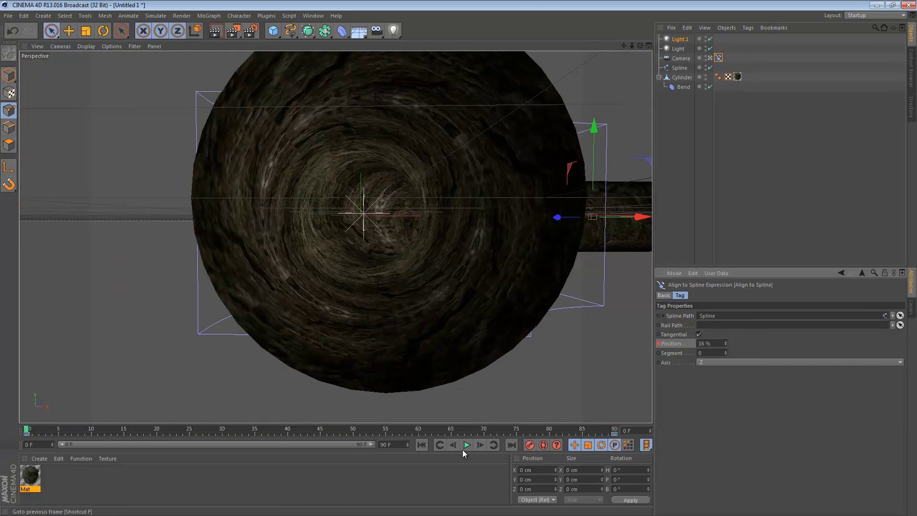
pyautogui.click(466, 445)
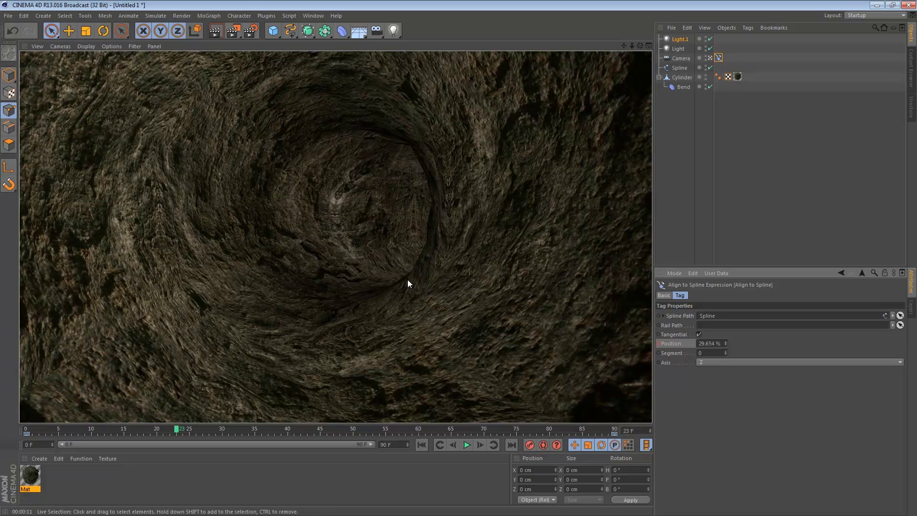
# Set the render output to 1280 x 720 pixels with the frame range covering All Frames
pyautogui.click(252, 31)
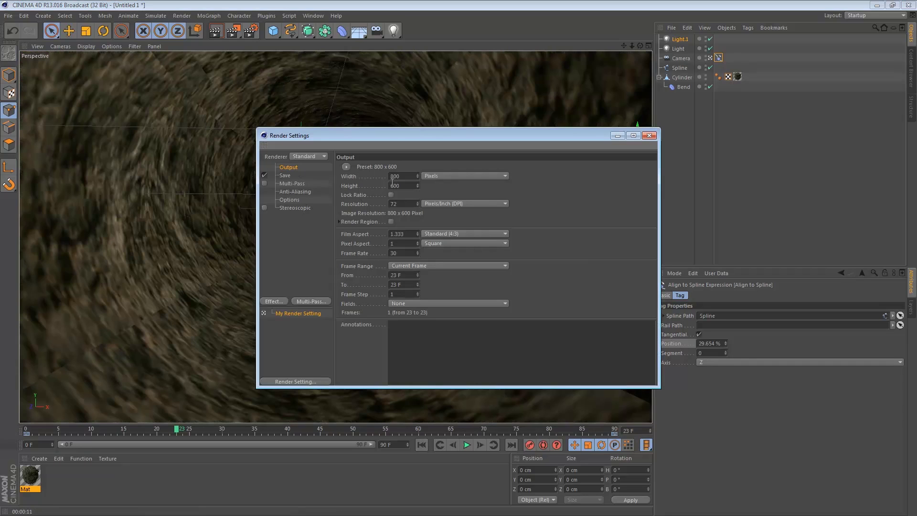
pyautogui.write('127')
pyautogui.write('0')
pyautogui.press('Return')
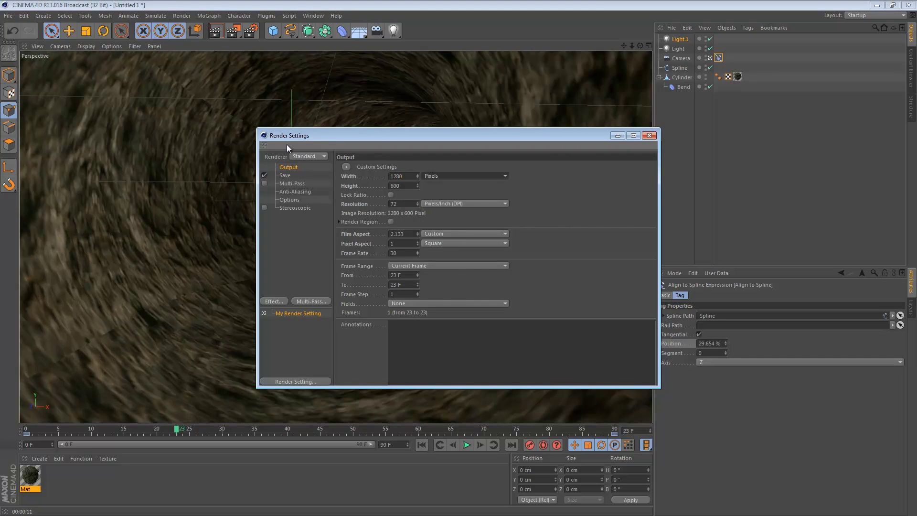
pyautogui.press('Tab')
pyautogui.write('720')
pyautogui.press('Return')
pyautogui.press('Tab')
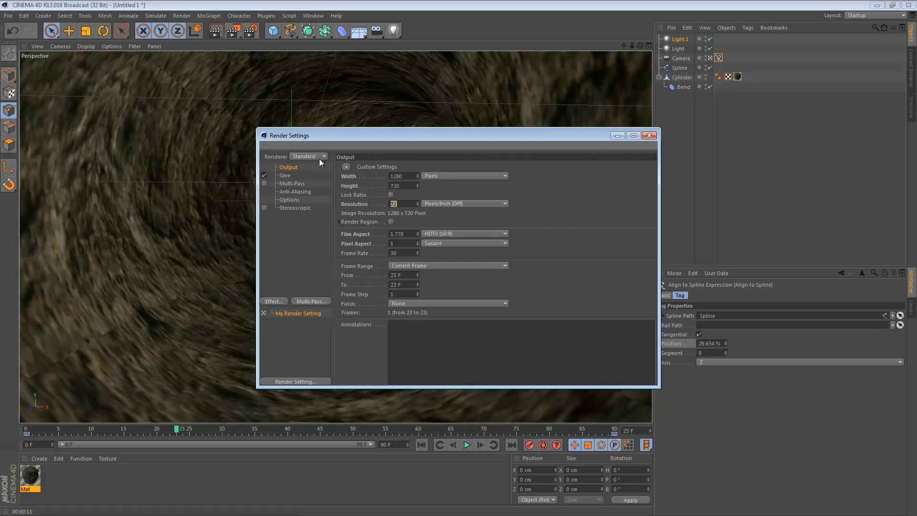
pyautogui.click(409, 268)
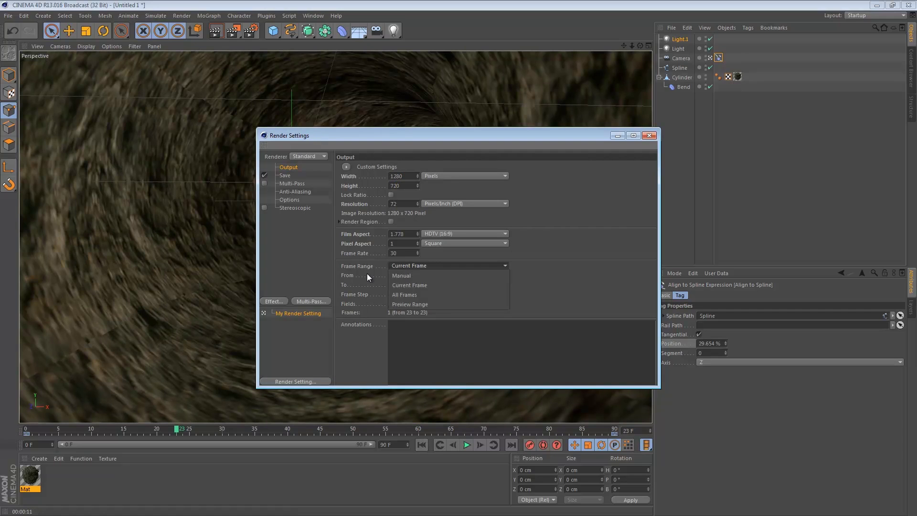
pyautogui.click(419, 295)
# Set the render to save as a QuickTime Movie named 1 in the Projecten folder
pyautogui.click(285, 175)
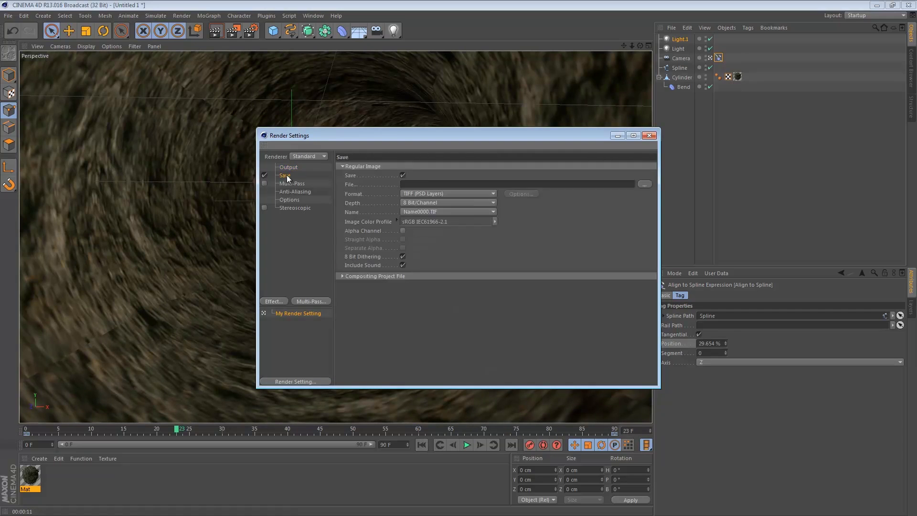
pyautogui.click(476, 194)
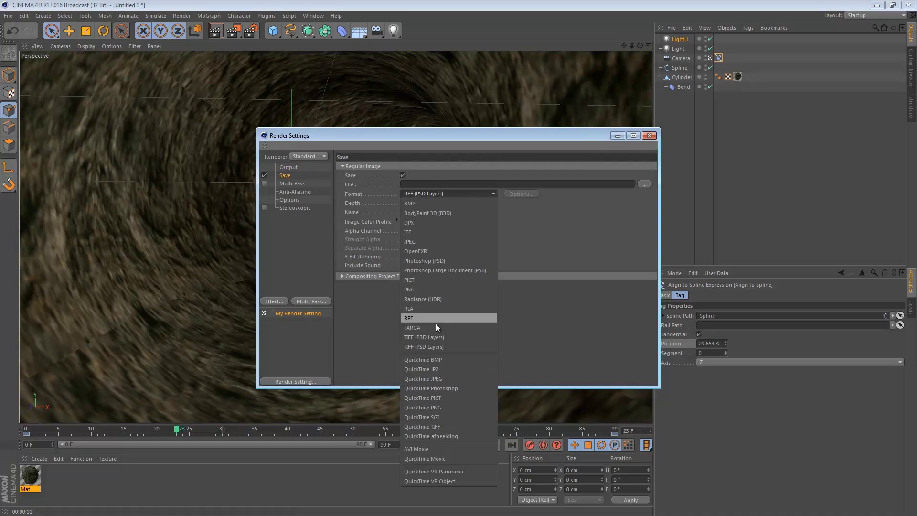
pyautogui.click(422, 459)
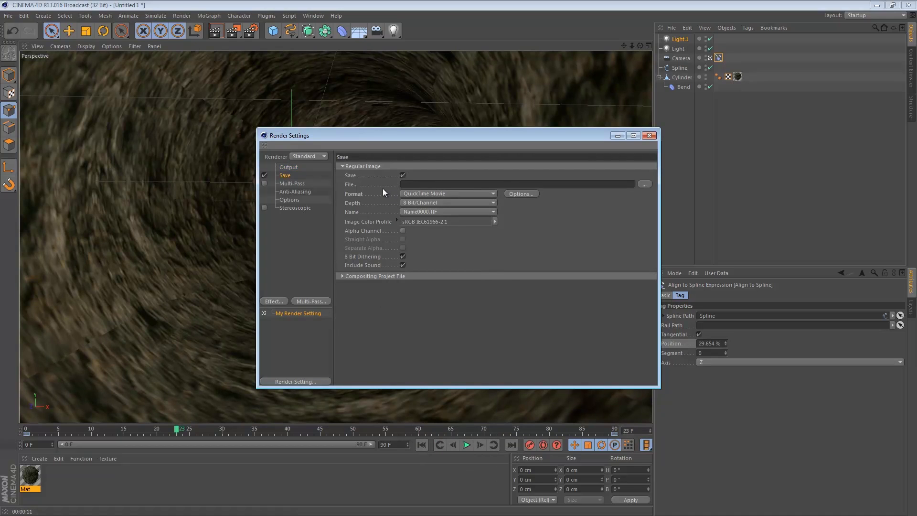
pyautogui.click(648, 184)
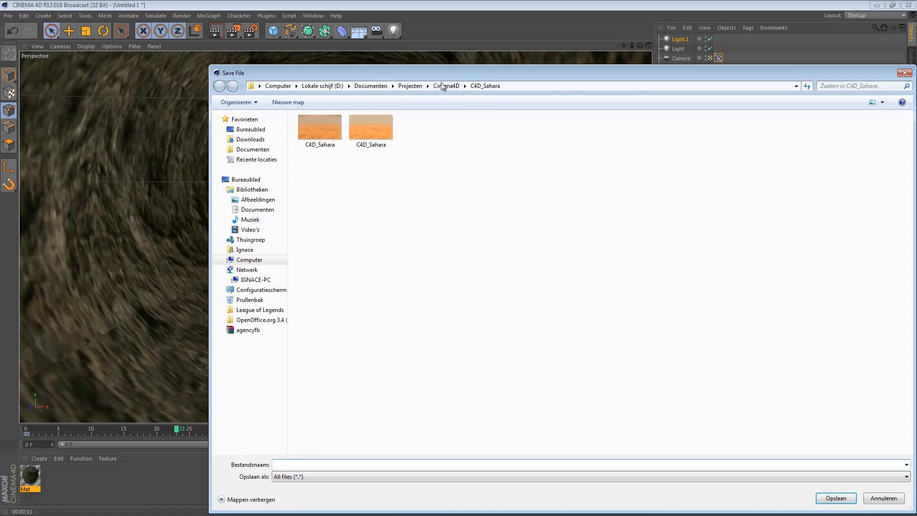
pyautogui.click(407, 86)
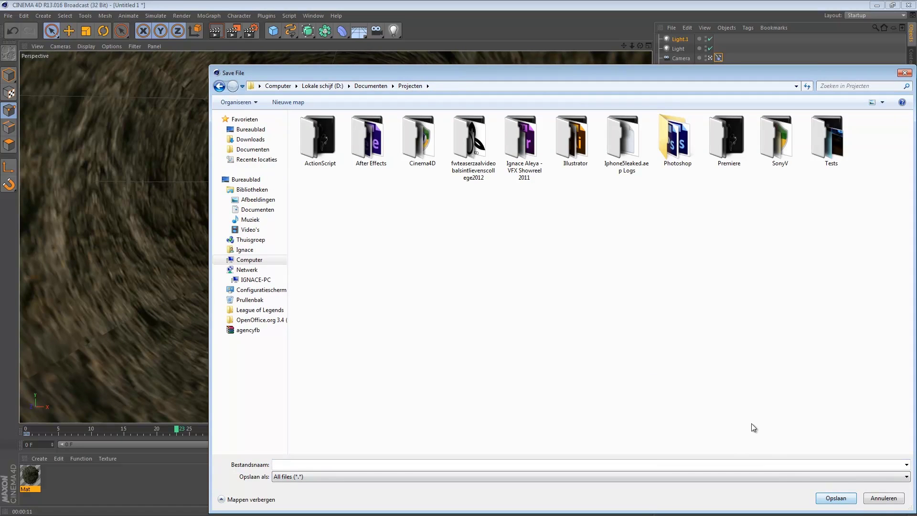
pyautogui.write('1')
pyautogui.press('Return')
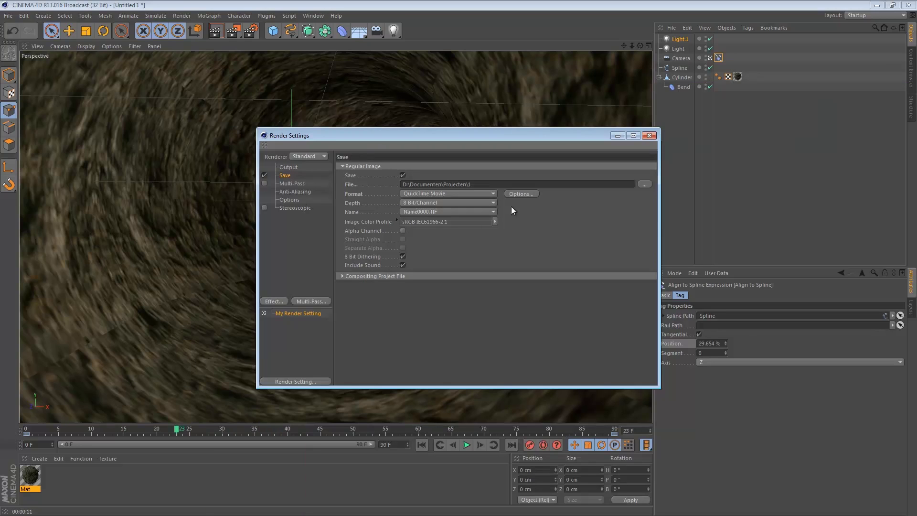
pyautogui.click(403, 231)
pyautogui.click(403, 230)
pyautogui.click(299, 183)
pyautogui.click(294, 199)
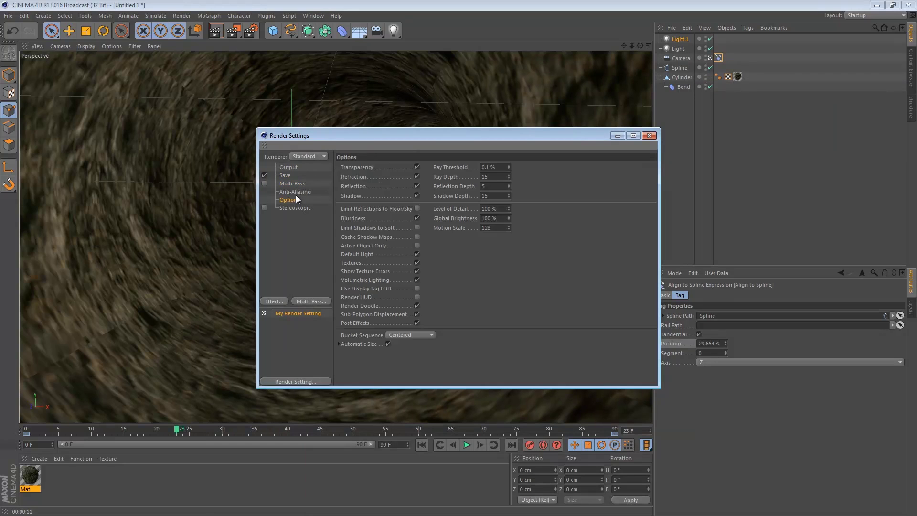
# Set the render's anti-aliasing to Best and close the render settings
pyautogui.click(295, 192)
pyautogui.click(429, 167)
pyautogui.click(419, 195)
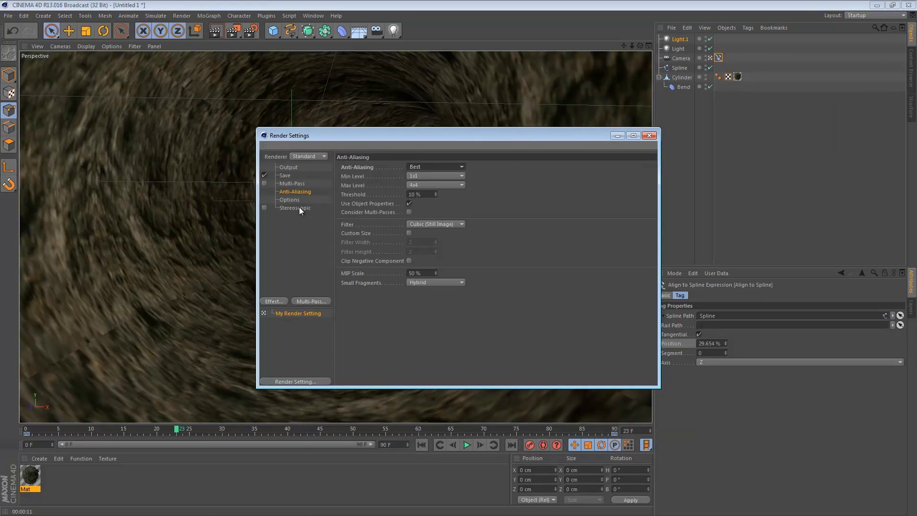
pyautogui.click(271, 284)
pyautogui.click(649, 136)
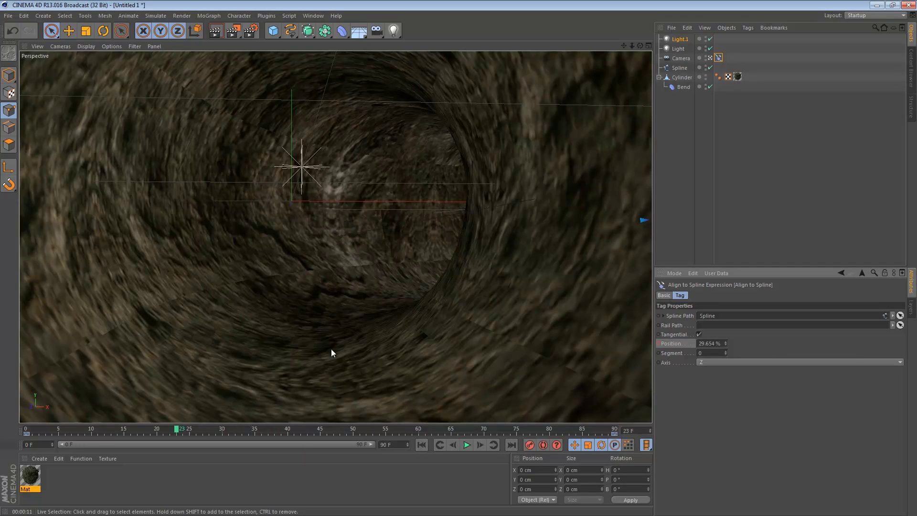
# Scrub the animation to frame 39 to inspect the tunnel through the camera
pyautogui.moveTo(174, 429); pyautogui.dragTo(280, 456)
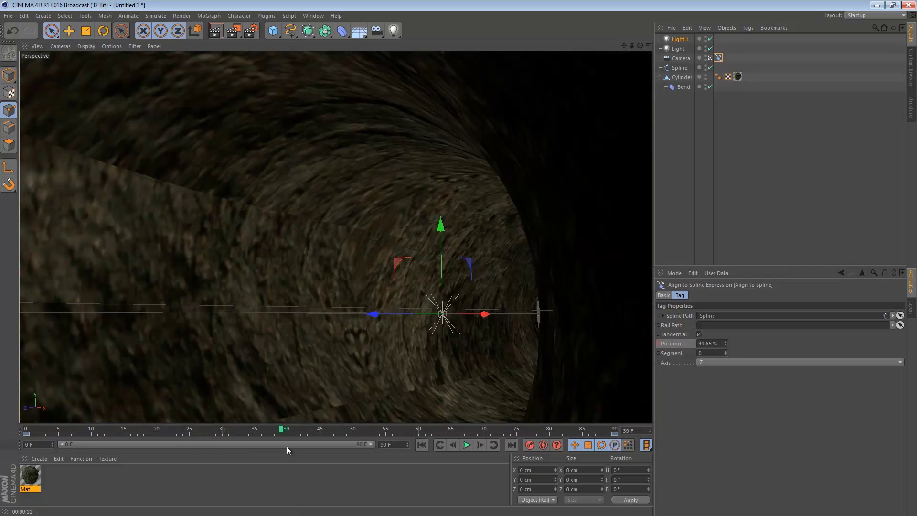